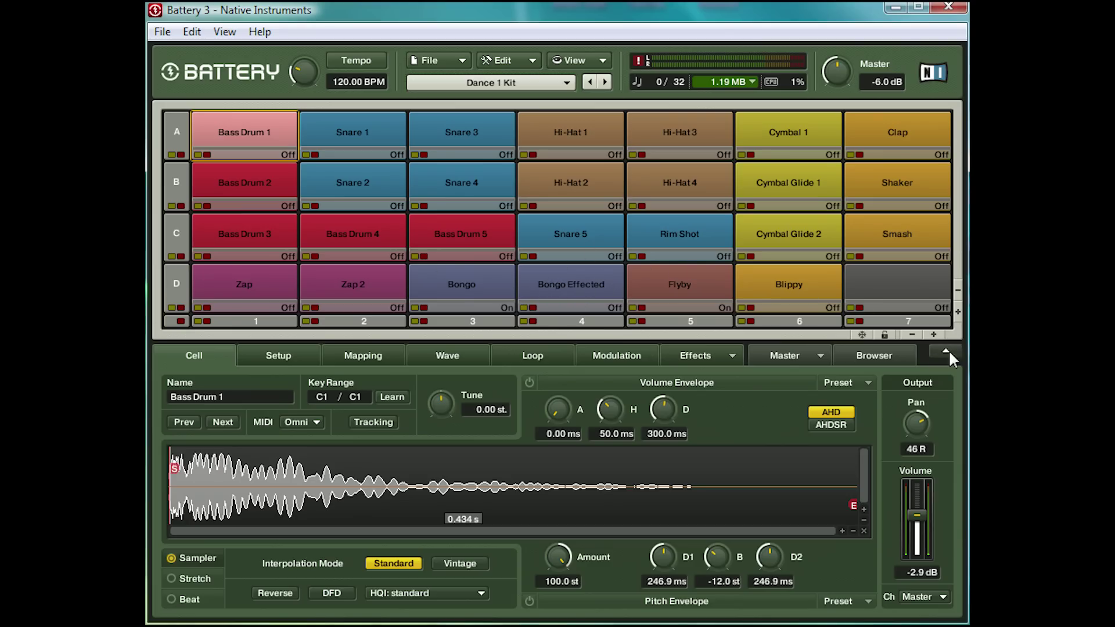
# Add, then remove, two extra pad columns and an empty fifth row in the kit grid
pyautogui.click(934, 335)
pyautogui.click(934, 335)
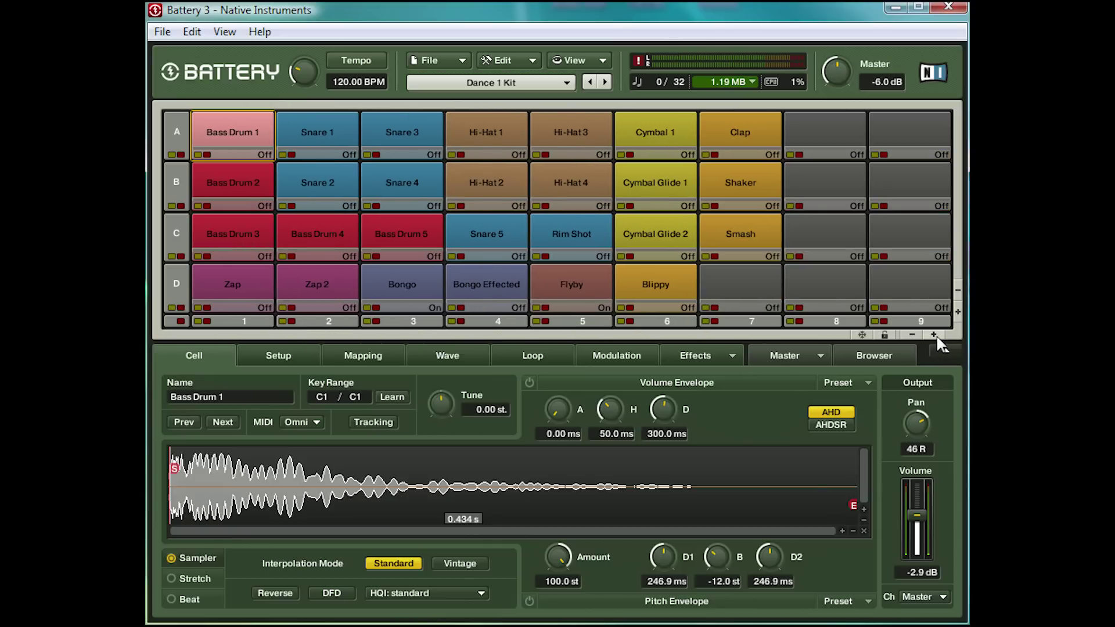
pyautogui.click(959, 315)
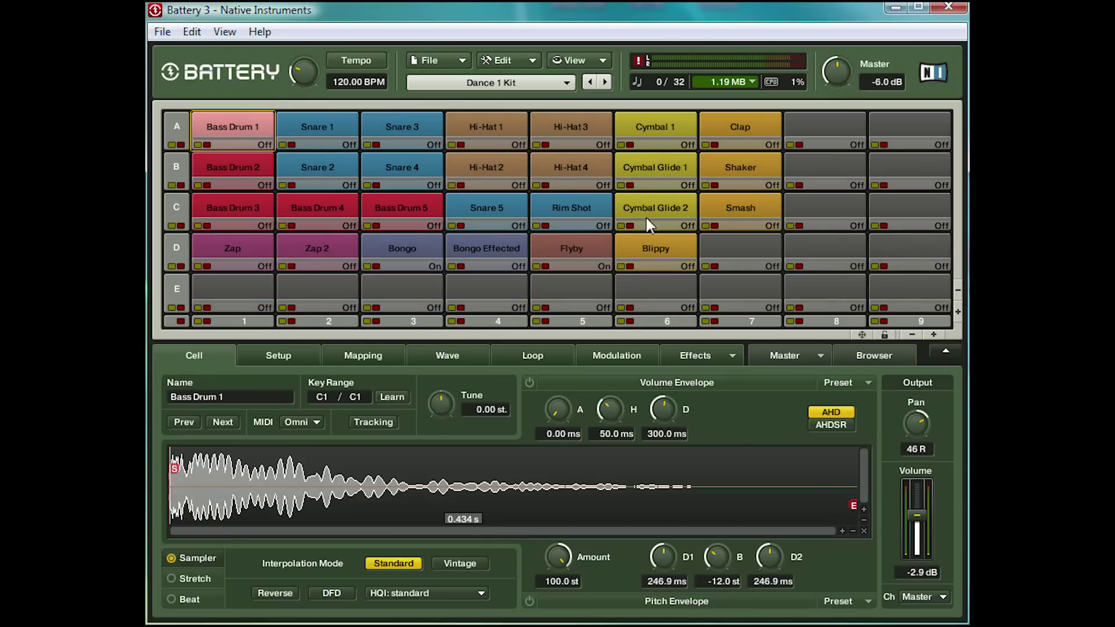
pyautogui.click(958, 292)
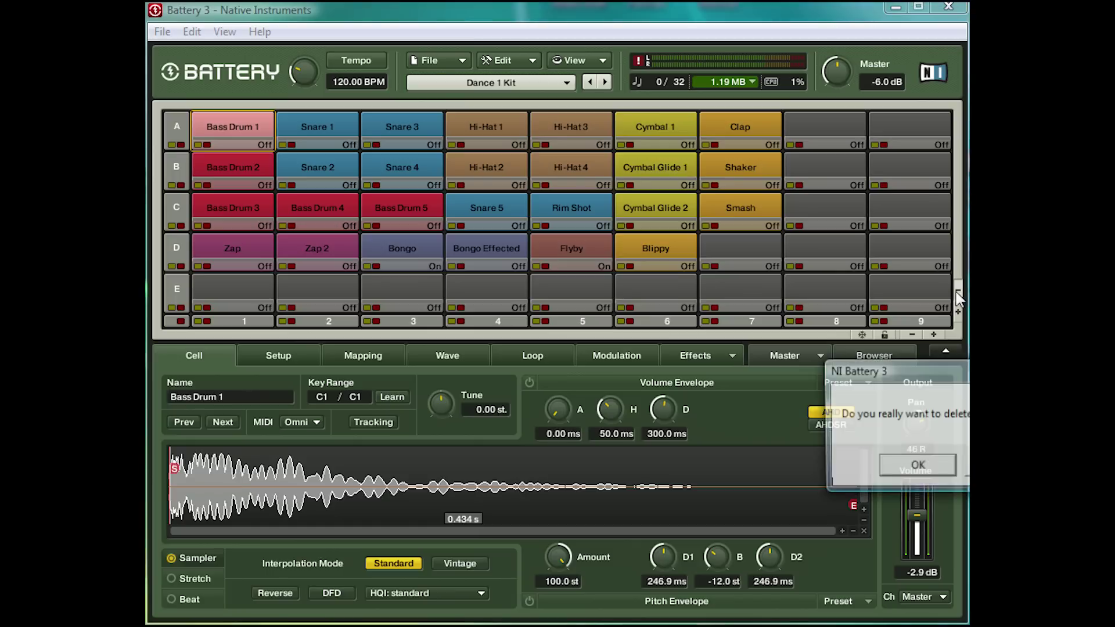
pyautogui.click(916, 467)
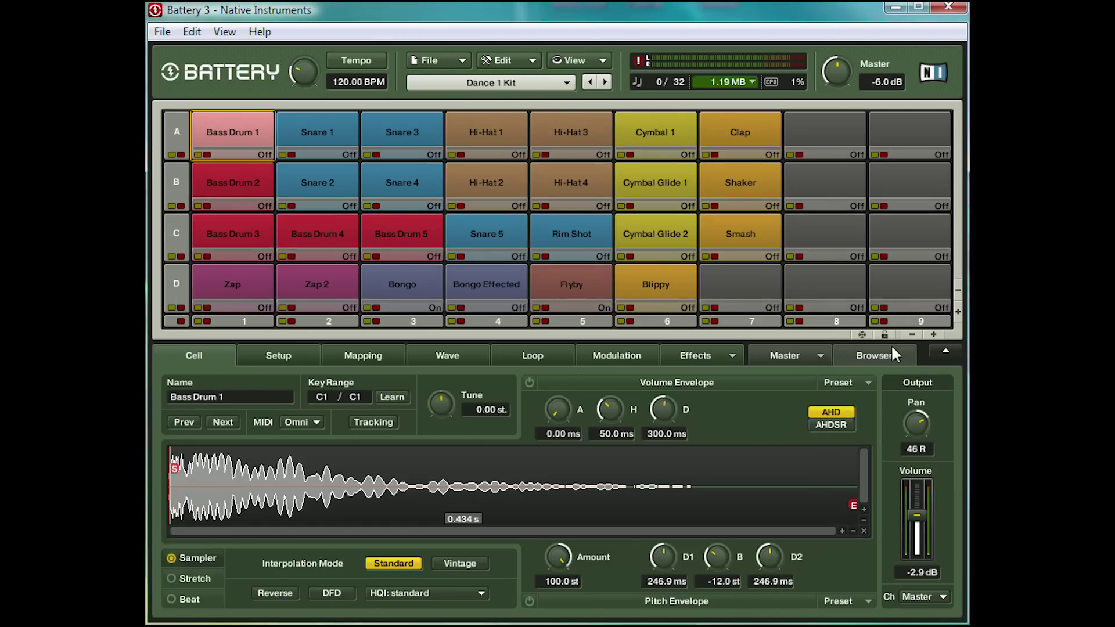
pyautogui.click(912, 335)
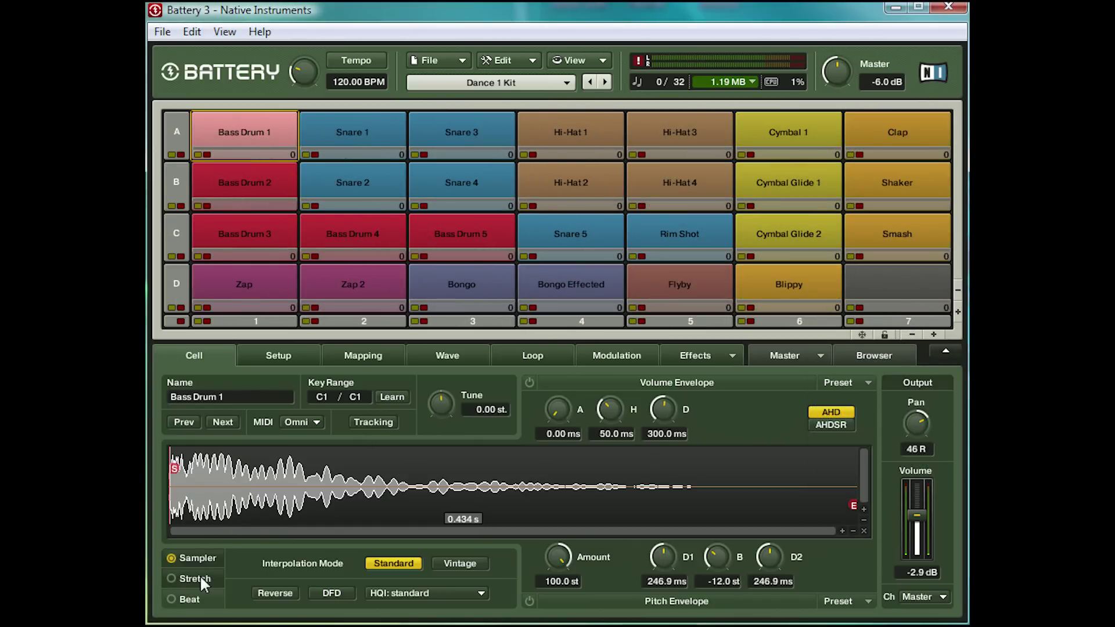
# Put Bass Drum 2 in Stretch mode with Speed 14.1% and Smooth 7.3%
pyautogui.click(243, 185)
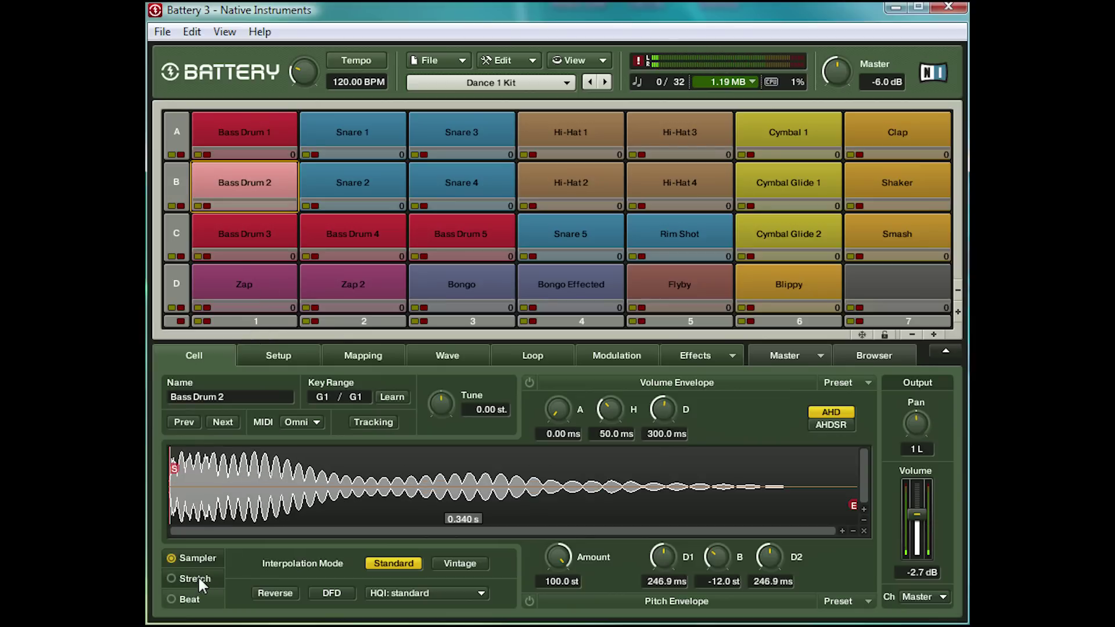
pyautogui.click(197, 577)
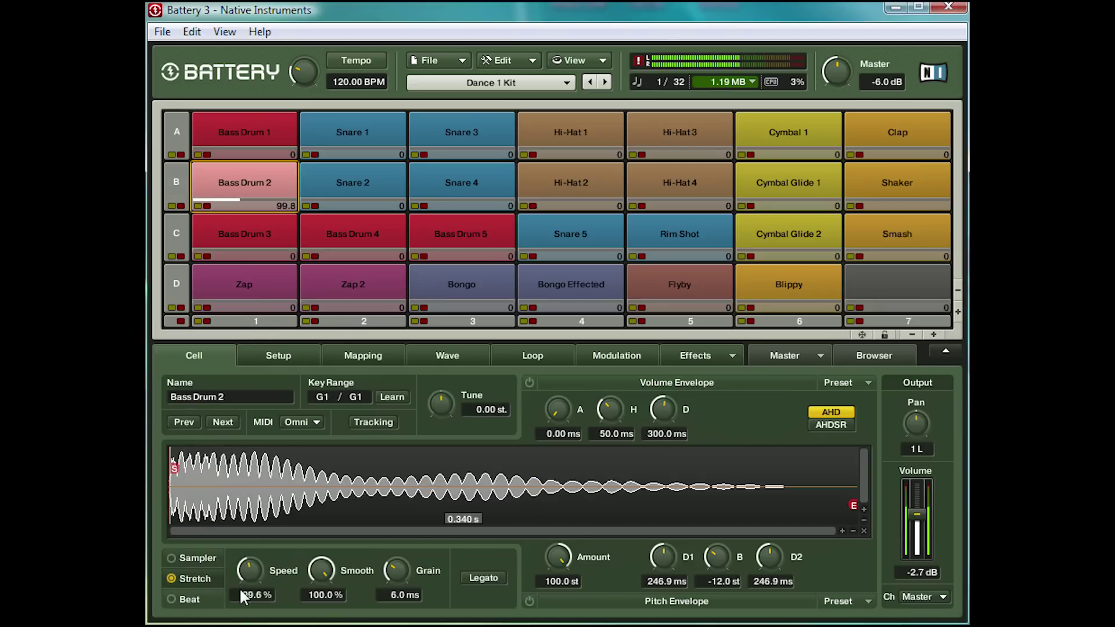
pyautogui.moveTo(240, 591); pyautogui.dragTo(240, 618)
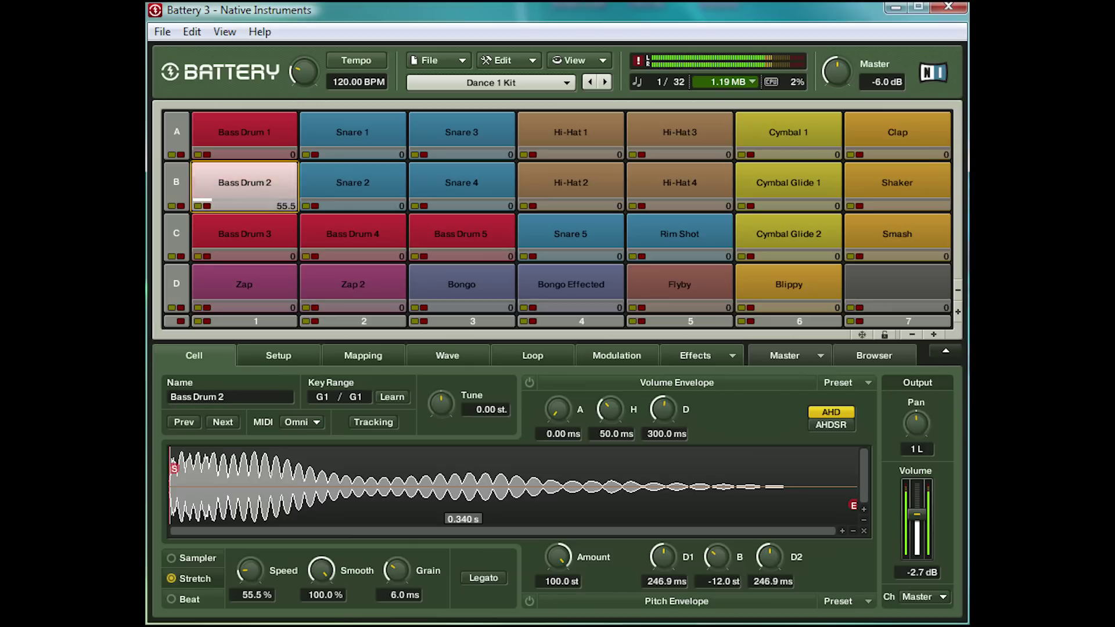
pyautogui.moveTo(321, 571); pyautogui.dragTo(321, 624)
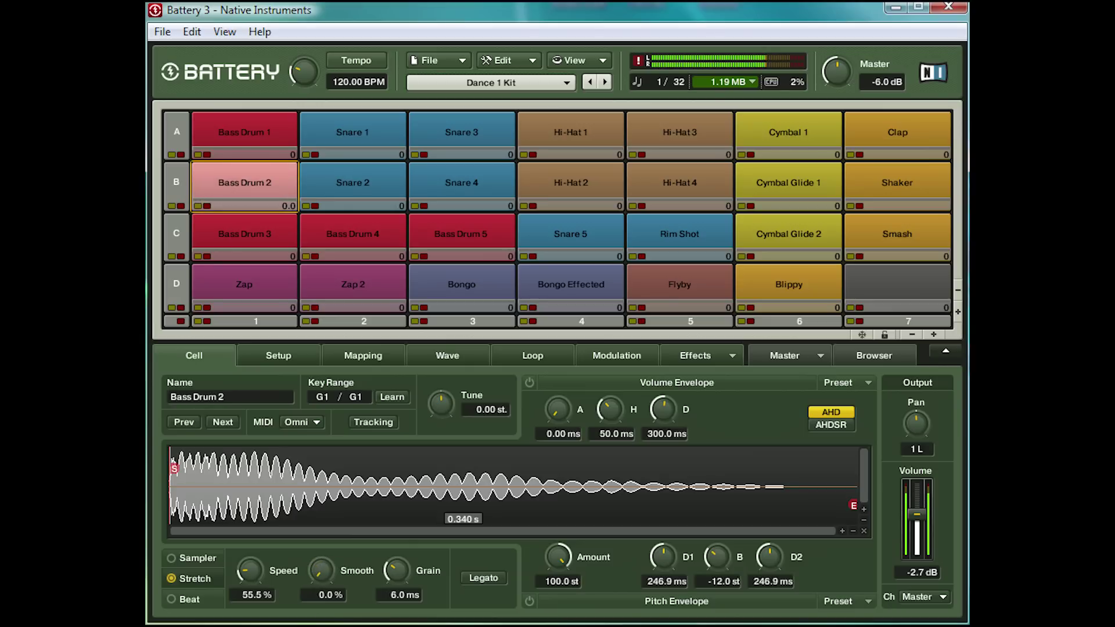
pyautogui.moveTo(256, 575)
pyautogui.mouseDown()
pyautogui.moveTo(232, 620)
pyautogui.moveTo(243, 589)
pyautogui.mouseUp()
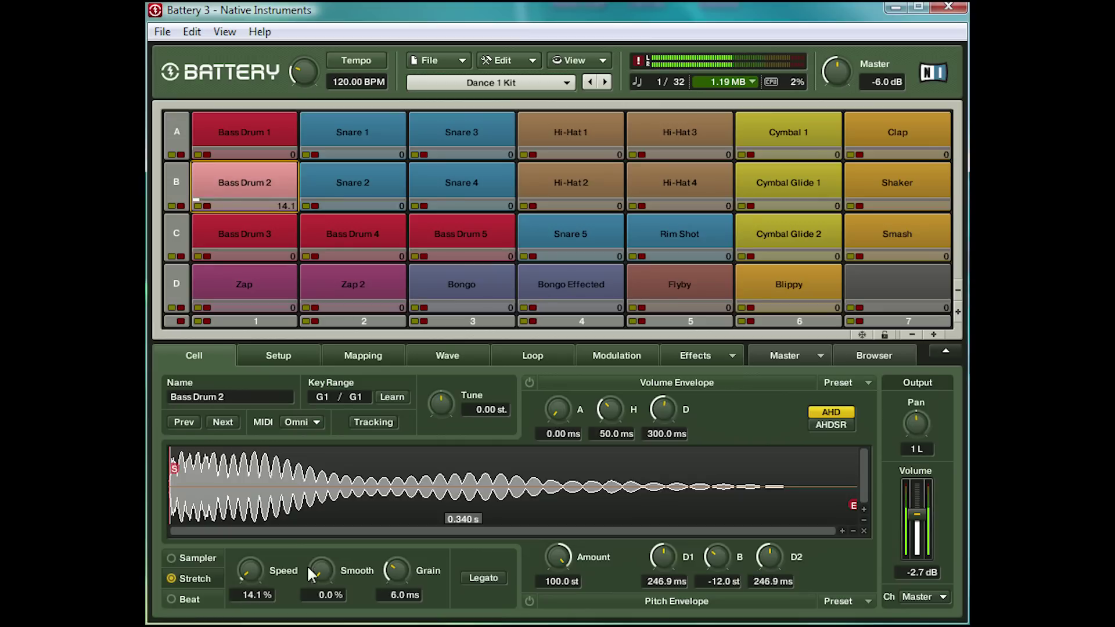
pyautogui.moveTo(323, 567); pyautogui.dragTo(329, 559)
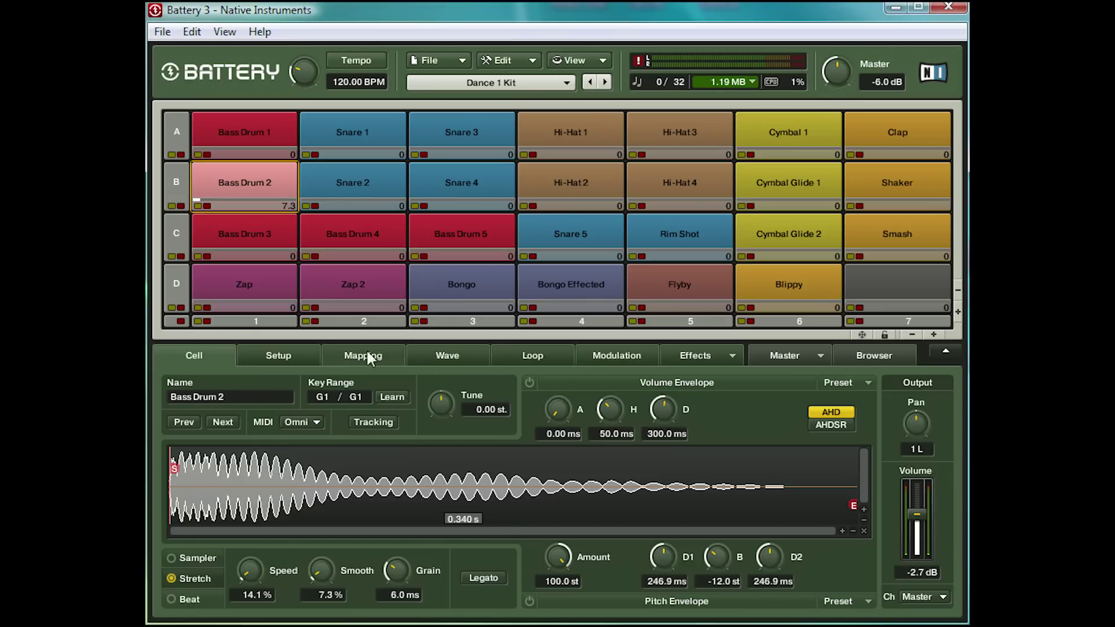
# In Setup, enable Bongo Effected's articulation, try Flam, then settle on Speed Roll with longer Duration
pyautogui.click(301, 357)
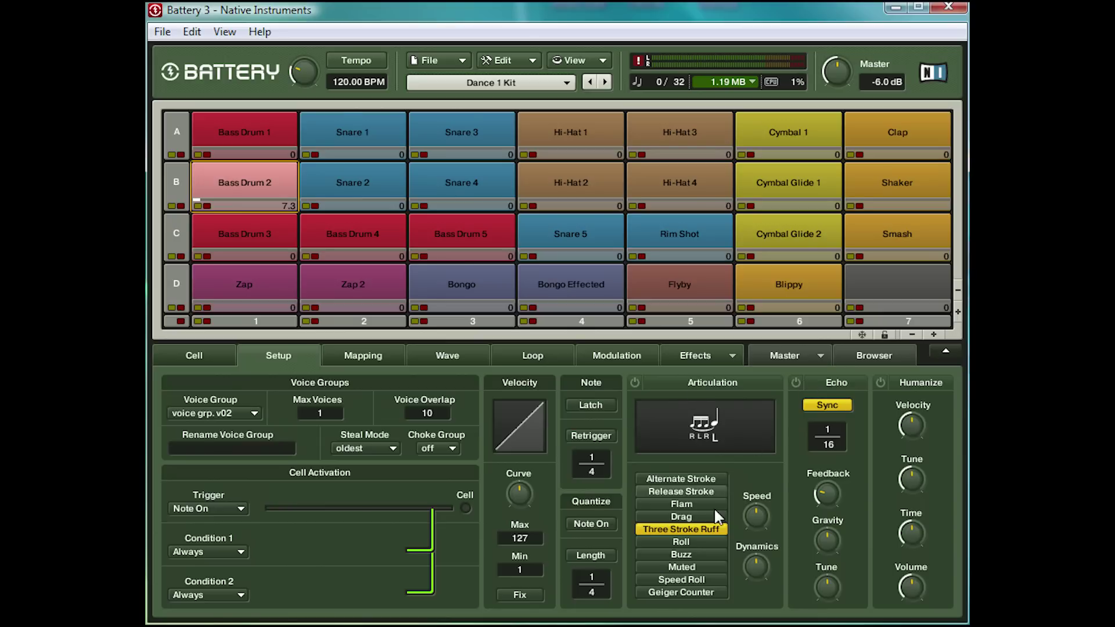
pyautogui.click(595, 279)
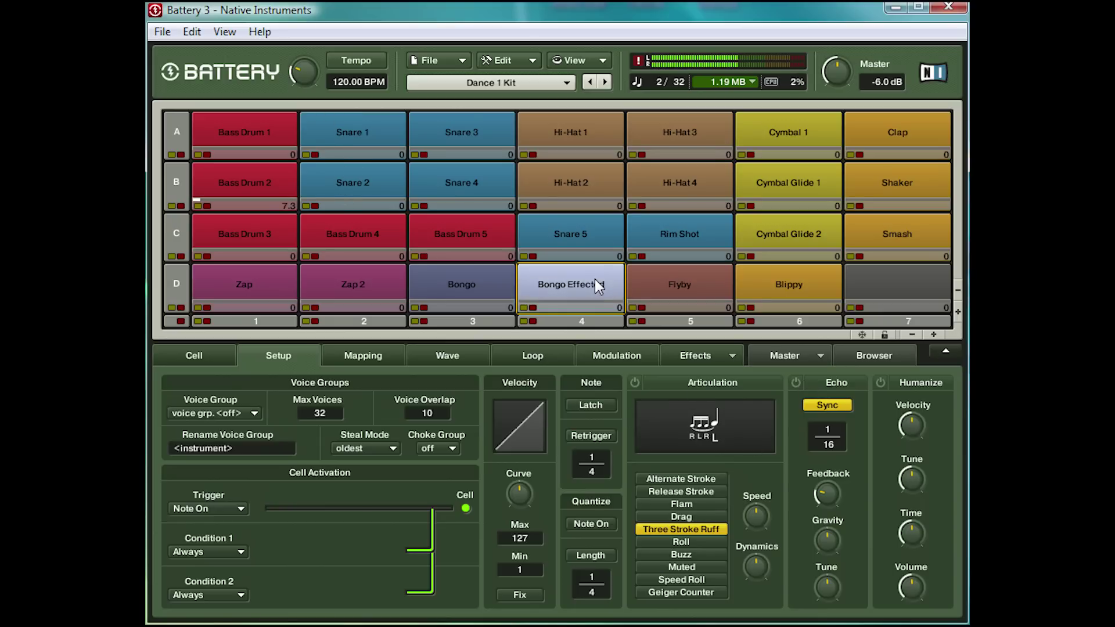
pyautogui.click(639, 384)
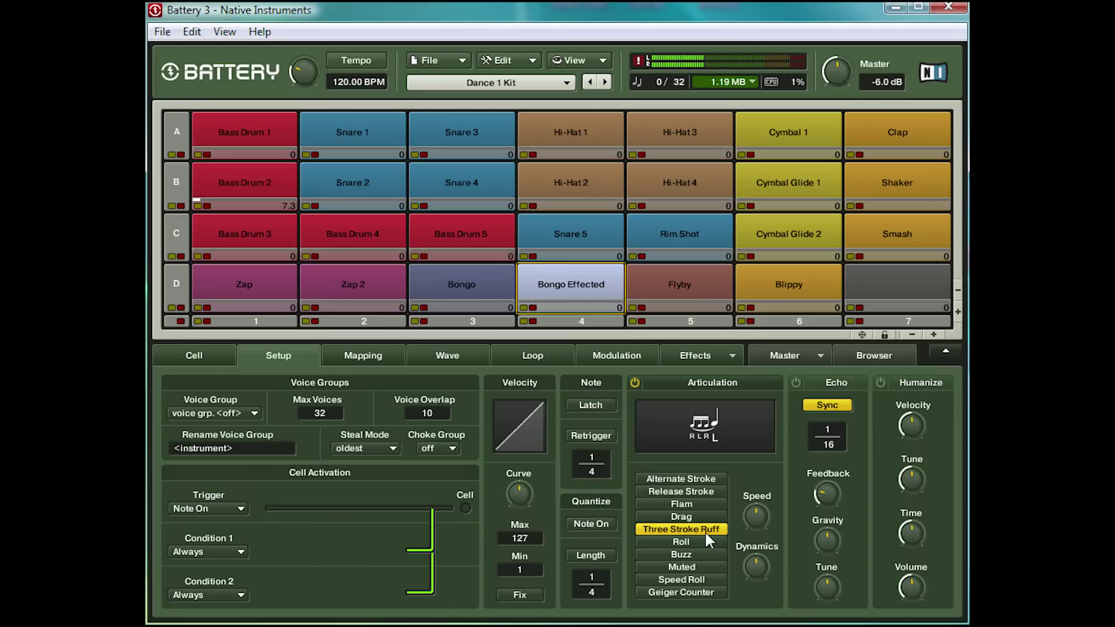
pyautogui.click(704, 501)
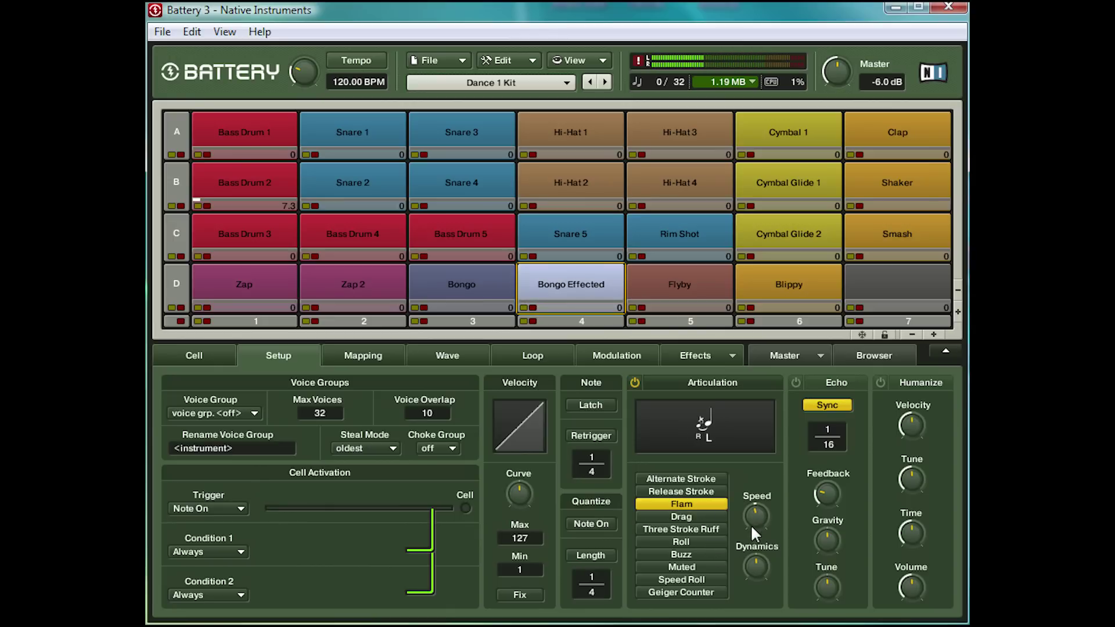
pyautogui.moveTo(751, 557); pyautogui.dragTo(761, 517)
pyautogui.click(705, 580)
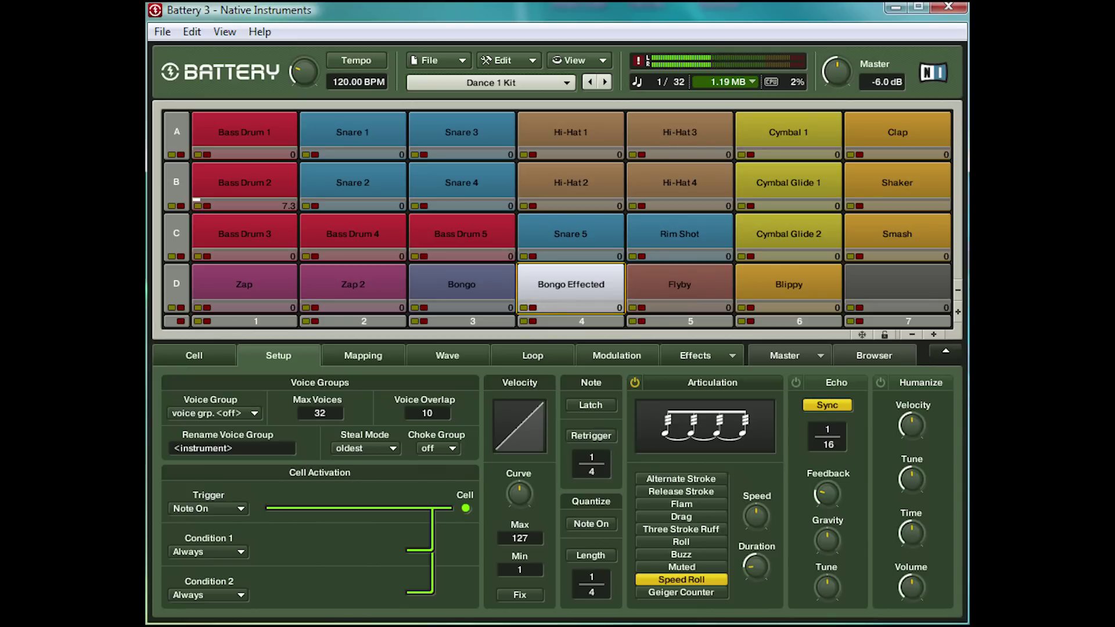
pyautogui.moveTo(756, 566); pyautogui.dragTo(803, 433)
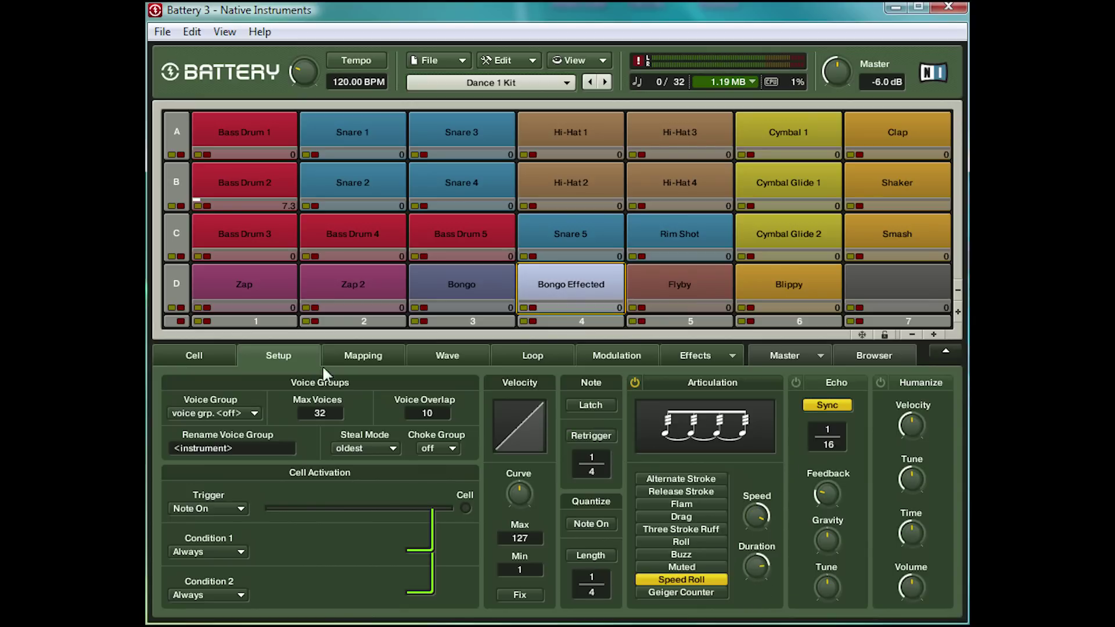
# Review Bongo Effected's mapping and waveform, then bring up Bass Drum 2's main cell page
pyautogui.click(360, 351)
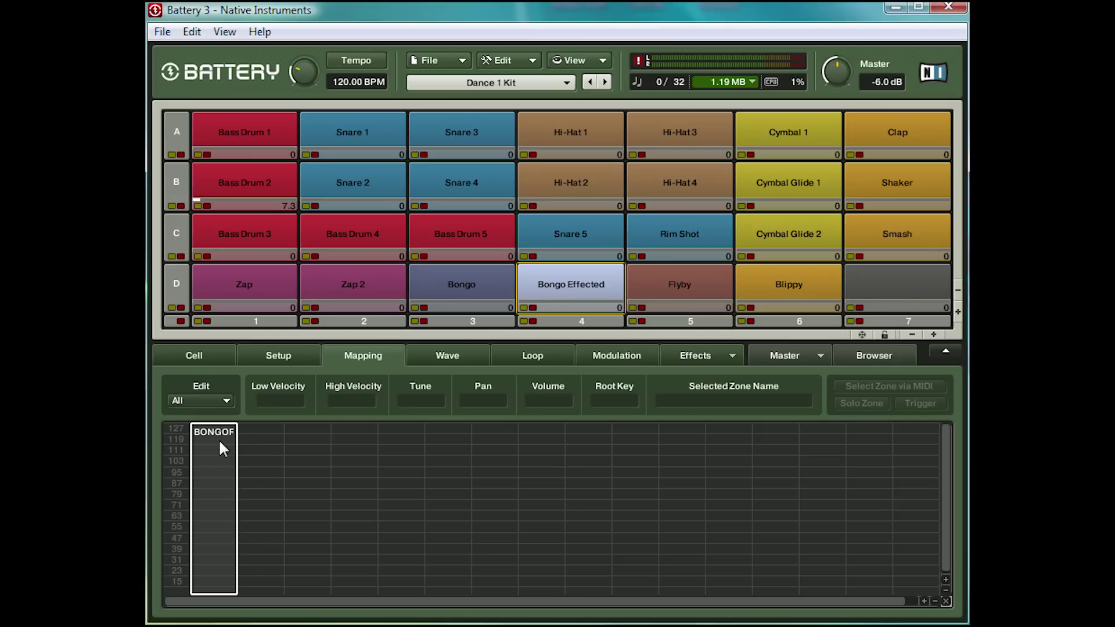
pyautogui.click(441, 354)
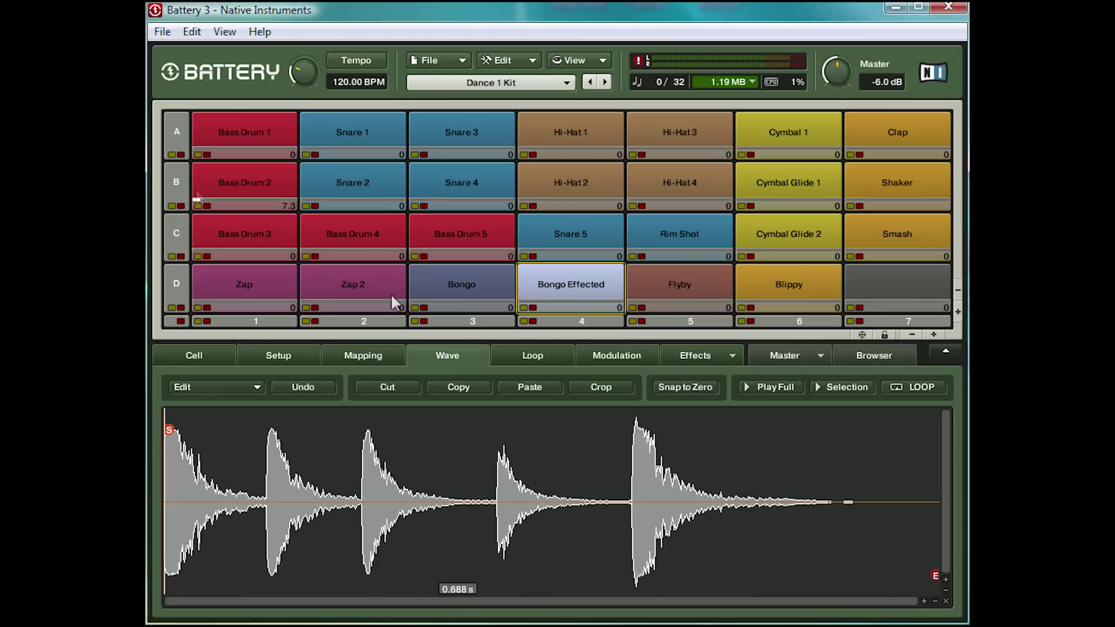
pyautogui.click(200, 177)
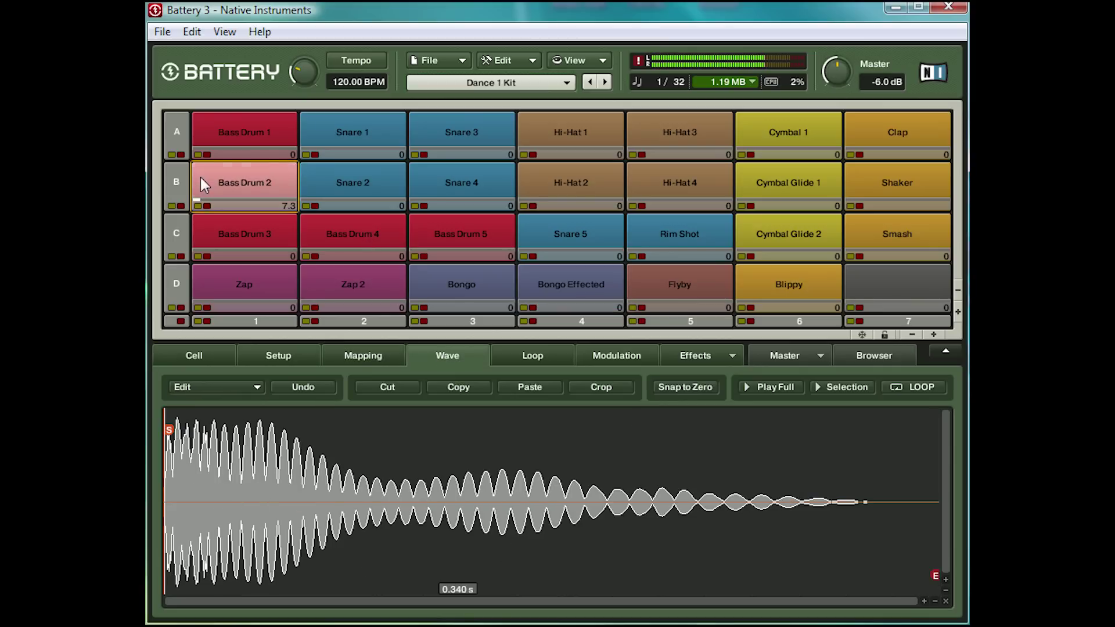
pyautogui.click(207, 360)
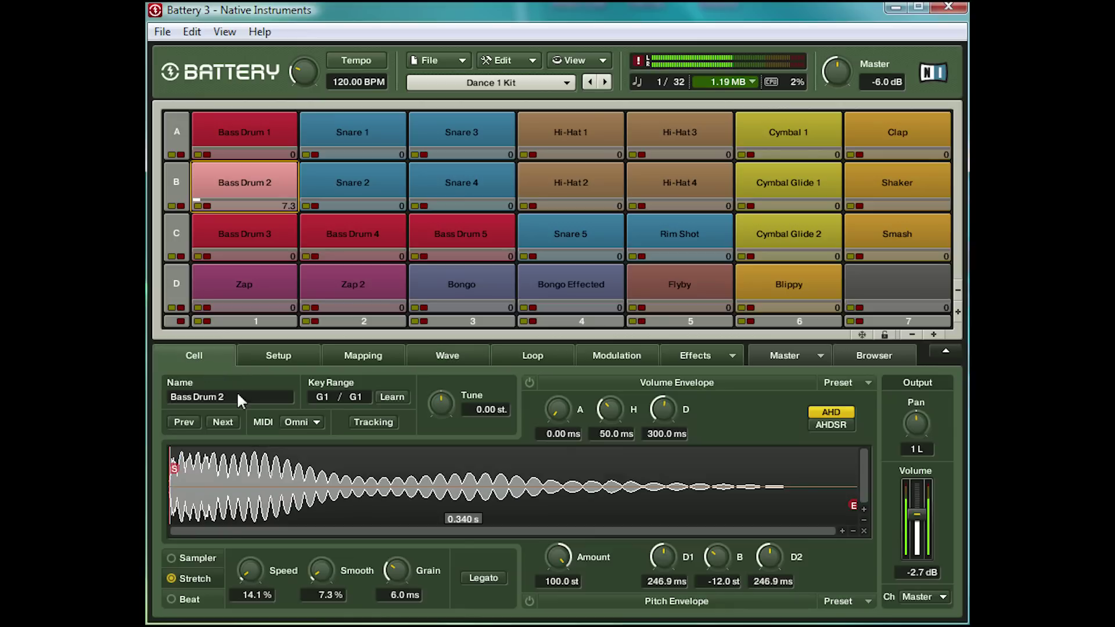
# Restore stretch Speed to about 100%, raise Smooth and Grain (12.6 ms), then return to Sampler mode
pyautogui.moveTo(251, 566); pyautogui.dragTo(298, 481)
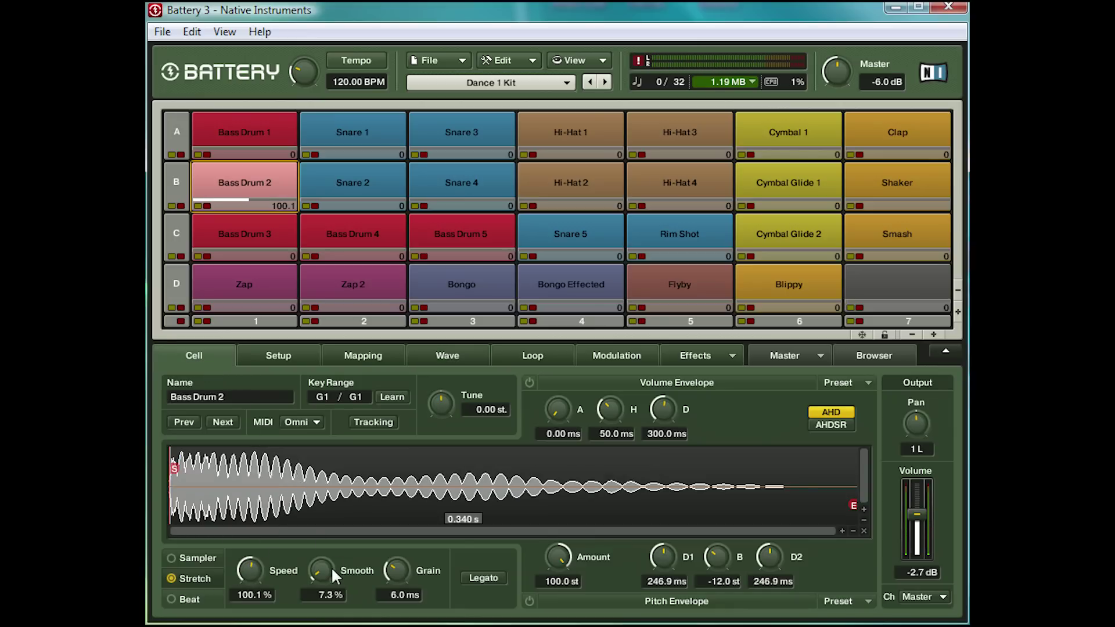
pyautogui.moveTo(331, 566); pyautogui.dragTo(368, 466)
pyautogui.moveTo(395, 572); pyautogui.dragTo(404, 545)
pyautogui.click(197, 558)
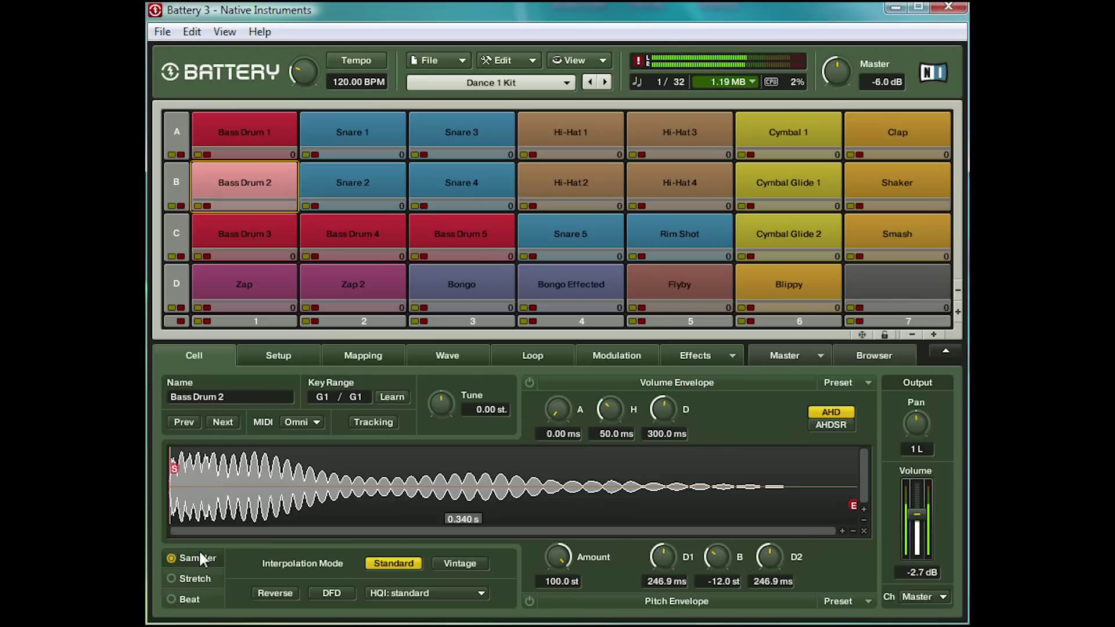
# With zero-crossing snap on, cut a middle section from Bass Drum 2, shrinking it to 0.278 s
pyautogui.click(447, 356)
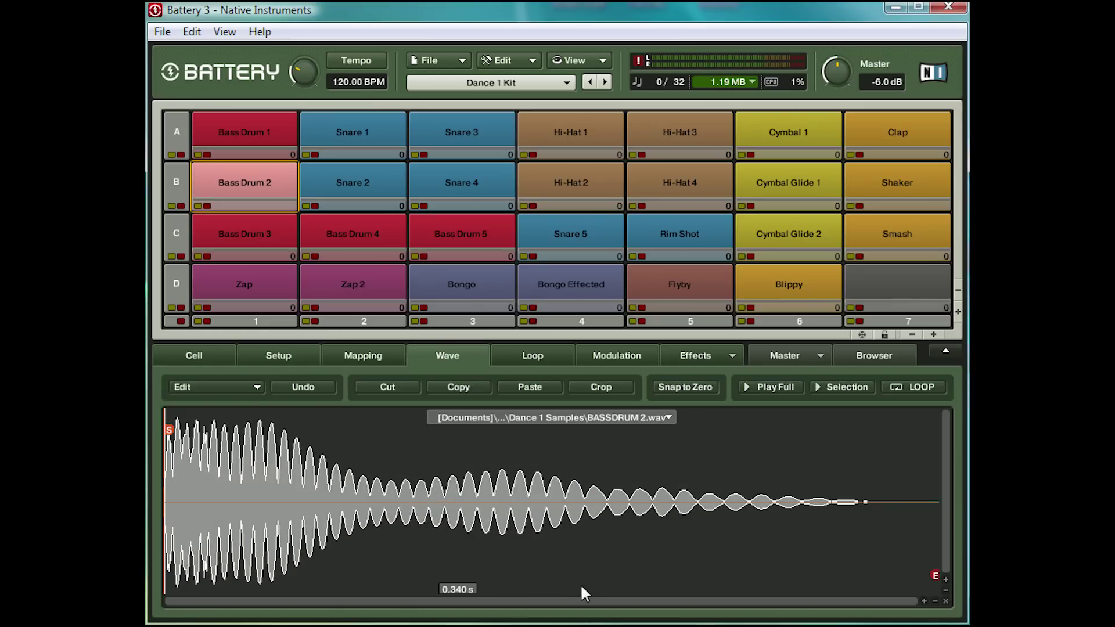
pyautogui.click(685, 387)
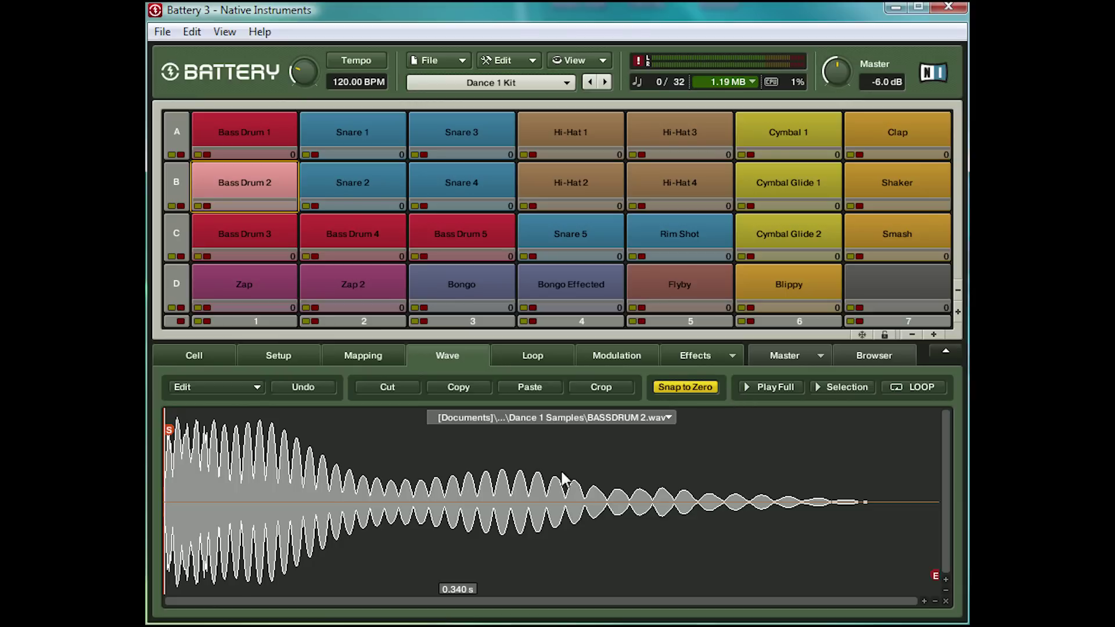
pyautogui.moveTo(561, 481)
pyautogui.mouseDown()
pyautogui.moveTo(443, 523)
pyautogui.moveTo(488, 552)
pyautogui.moveTo(485, 531)
pyautogui.moveTo(373, 541)
pyautogui.mouseUp()
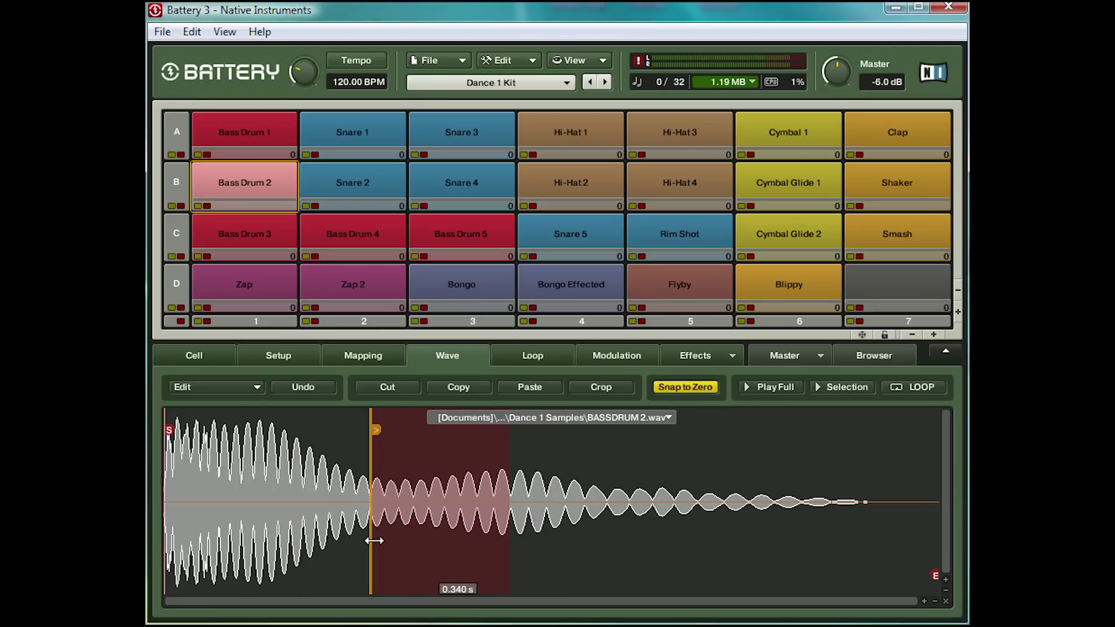
pyautogui.click(394, 389)
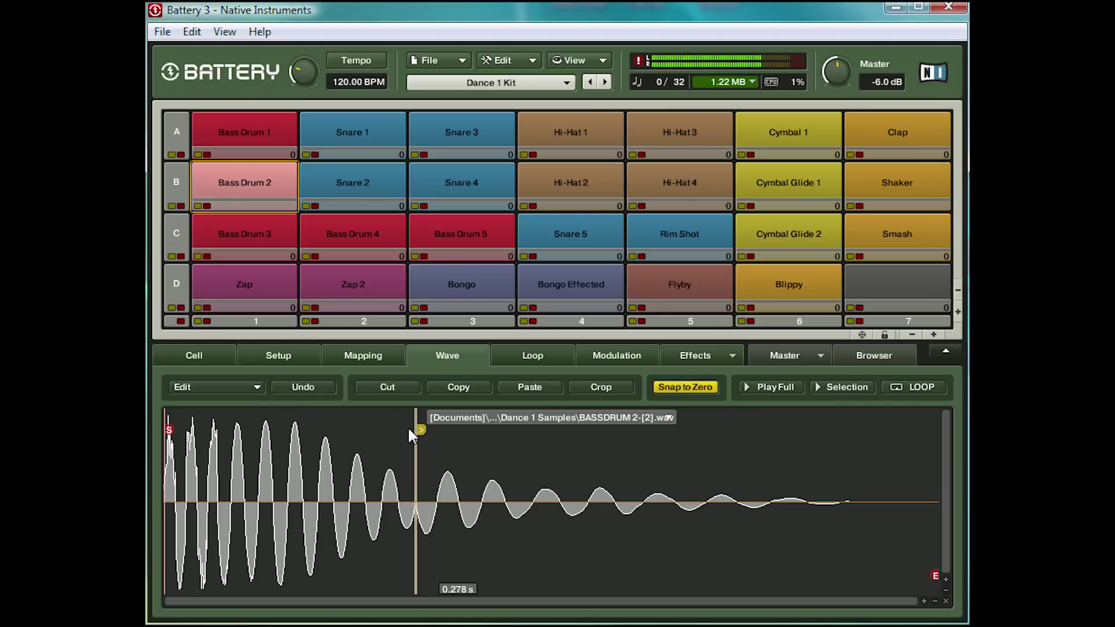
pyautogui.moveTo(427, 500); pyautogui.dragTo(433, 511)
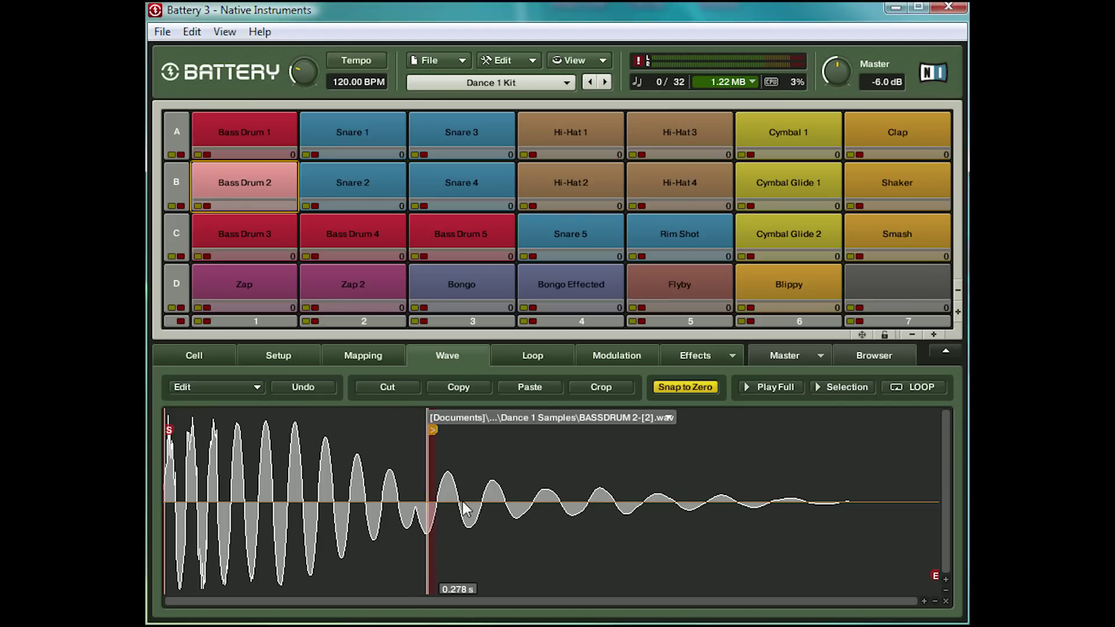
# Change Bass Drum 2's Velocity modulation destination from Vol to Bits
pyautogui.click(528, 355)
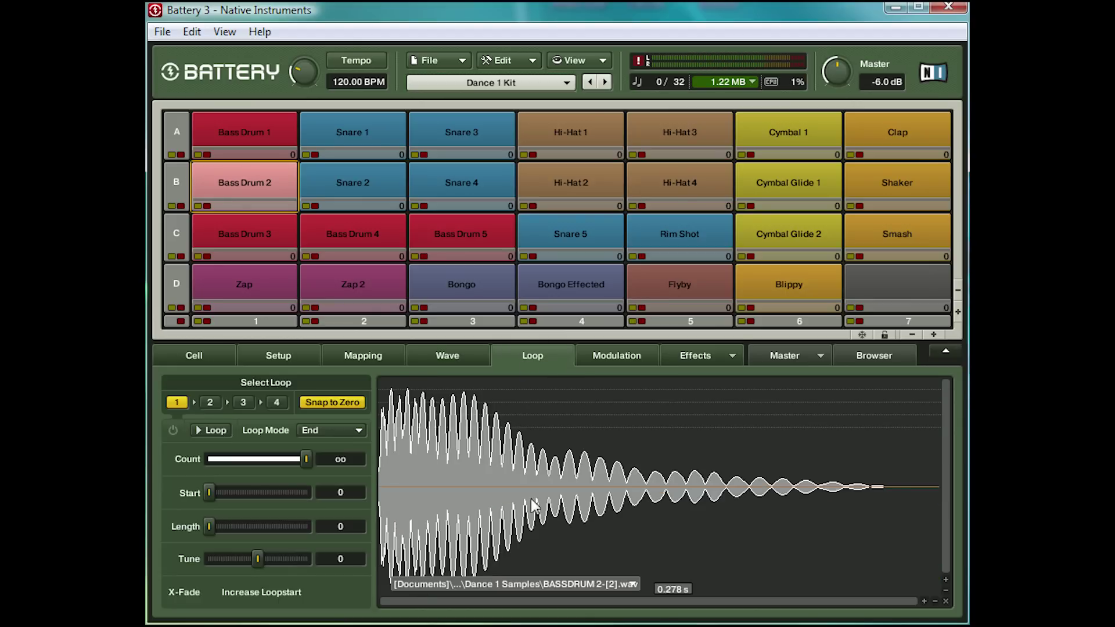
pyautogui.click(618, 354)
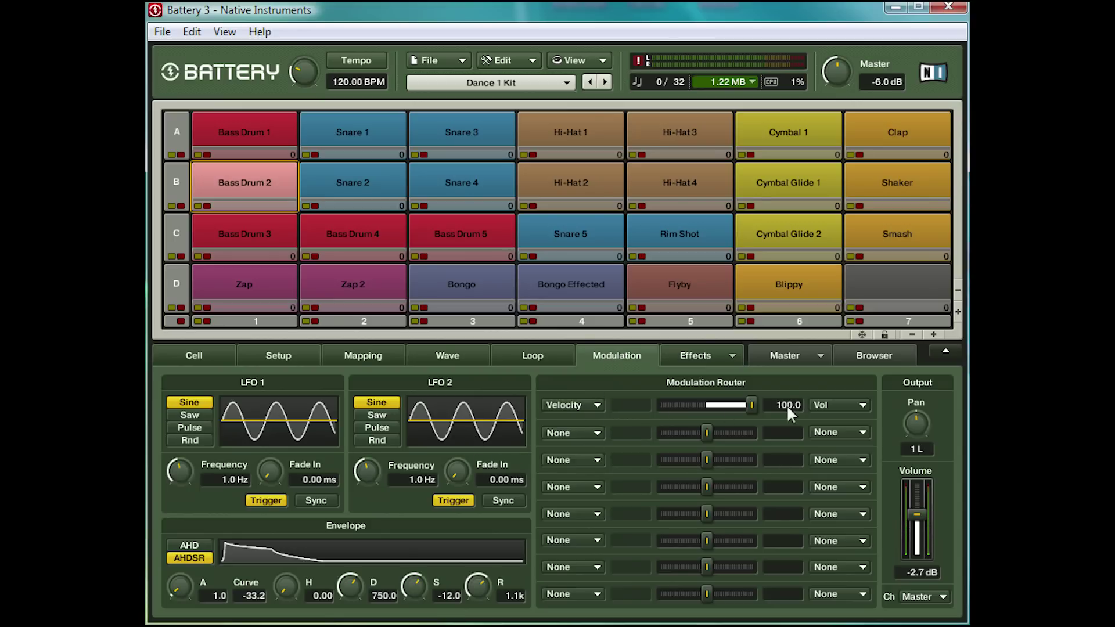
pyautogui.click(840, 414)
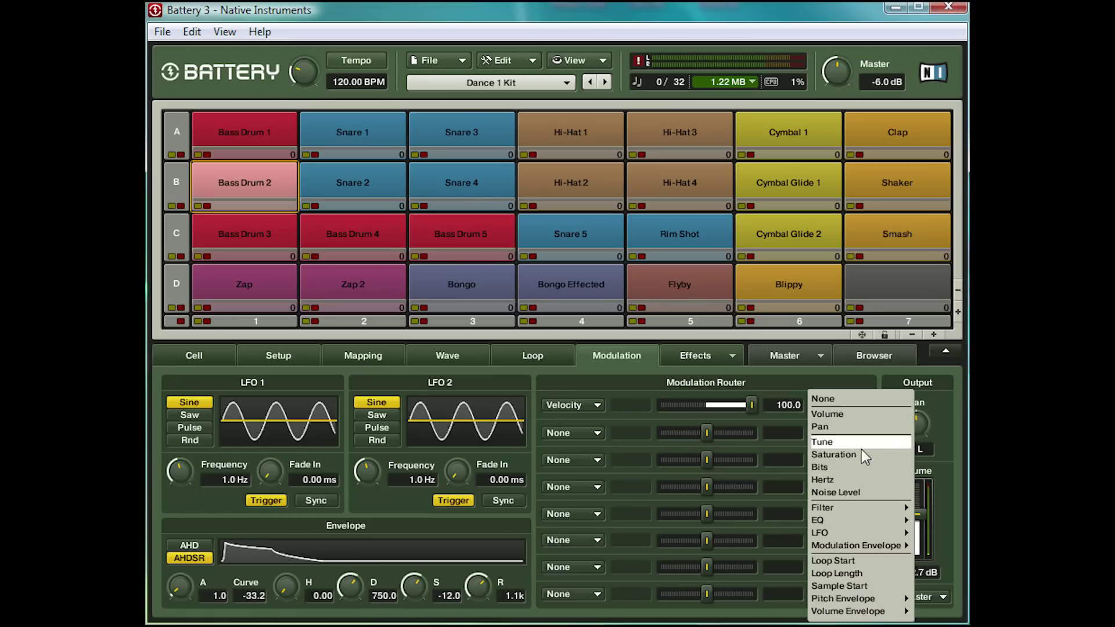
pyautogui.click(865, 466)
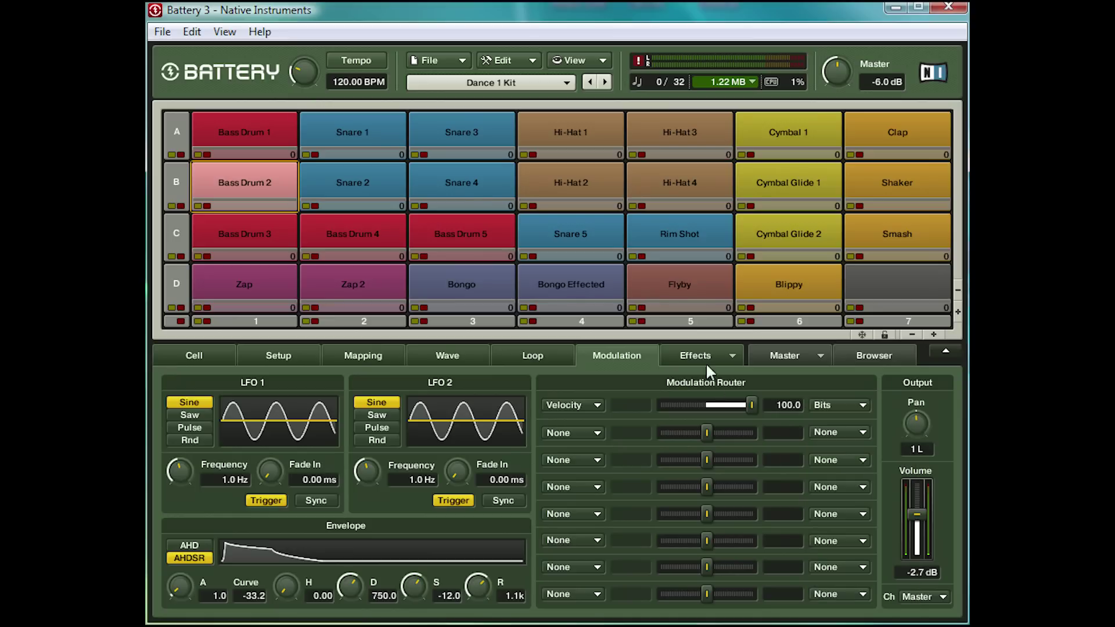
pyautogui.click(692, 356)
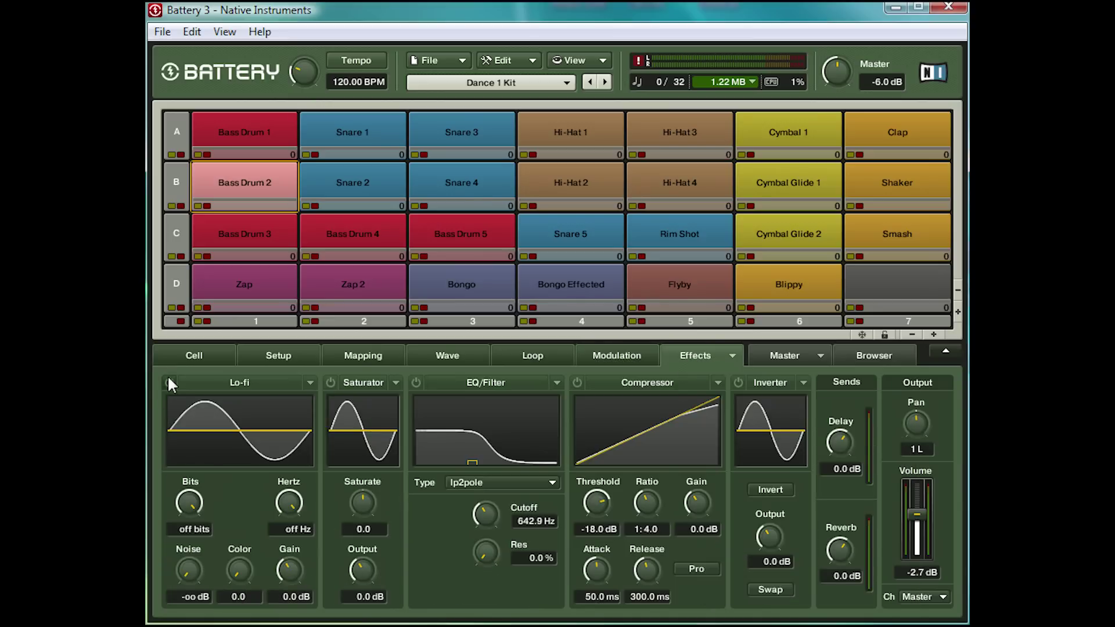
# Turn on Bass Drum 2's Lo-fi effect and lower Bits through 11.9 down to 1.0
pyautogui.click(167, 378)
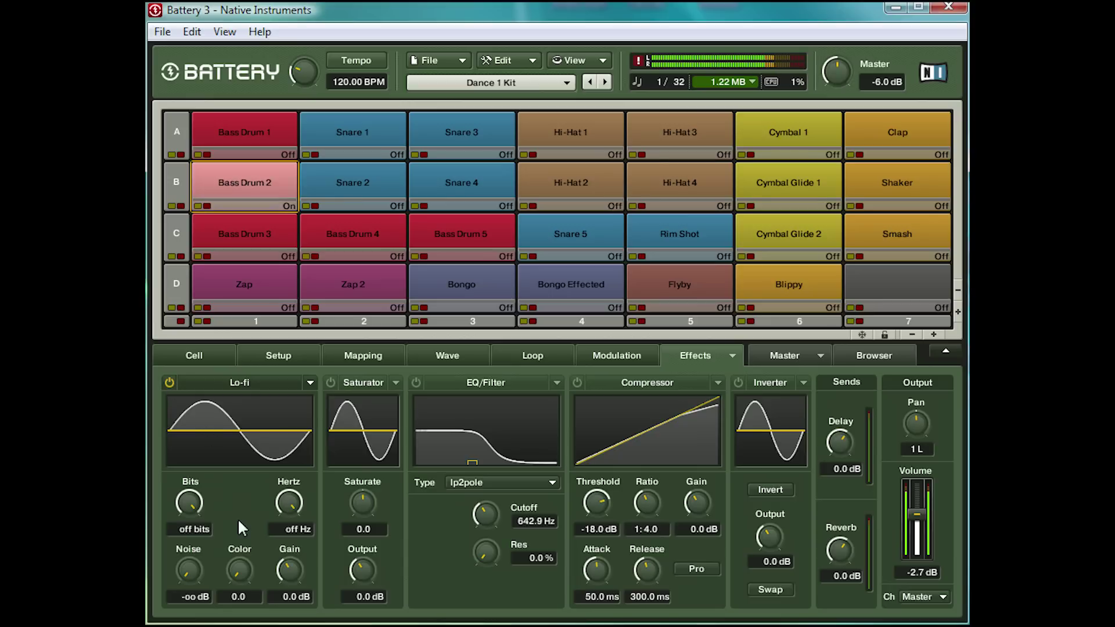
pyautogui.moveTo(194, 502); pyautogui.dragTo(196, 566)
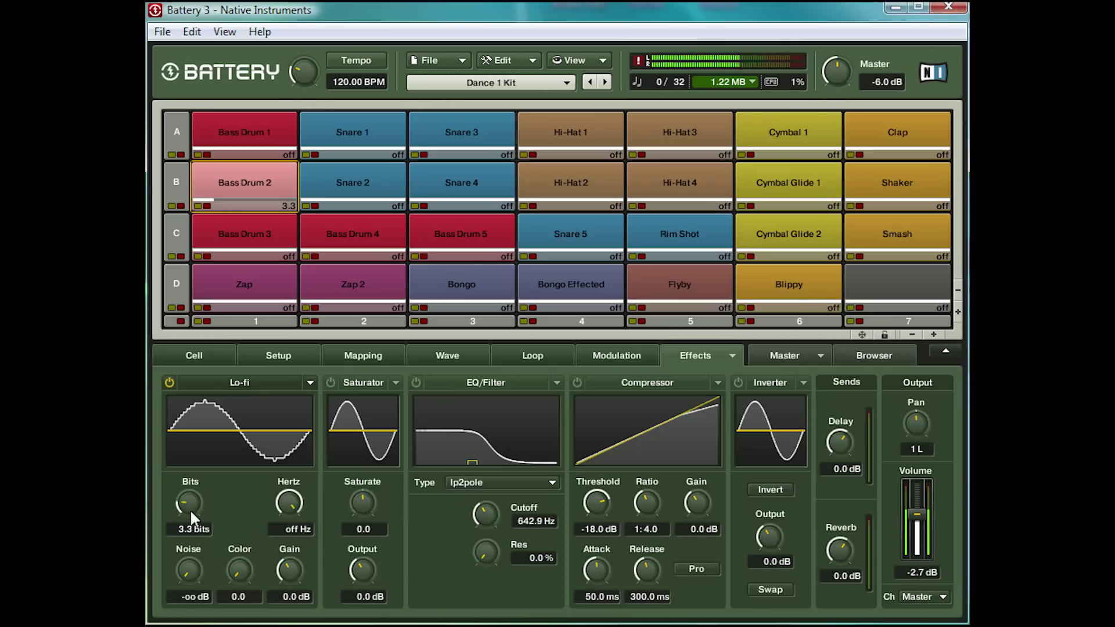
pyautogui.moveTo(190, 510); pyautogui.dragTo(176, 545)
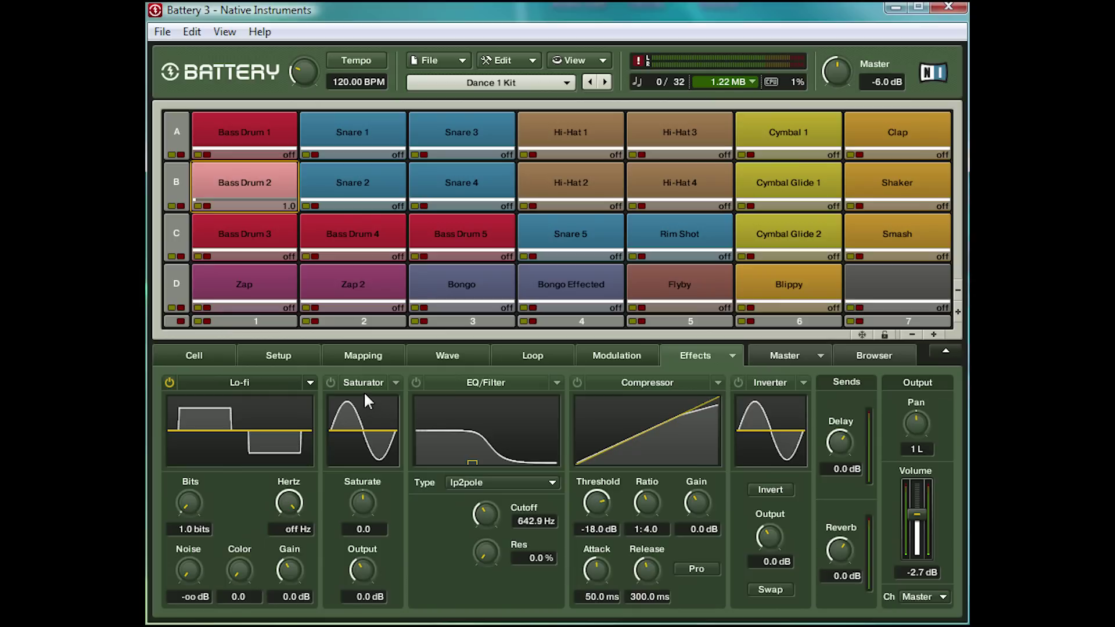
# Switch on Bass Drum 2's Saturator with Saturate at 70.3
pyautogui.click(331, 382)
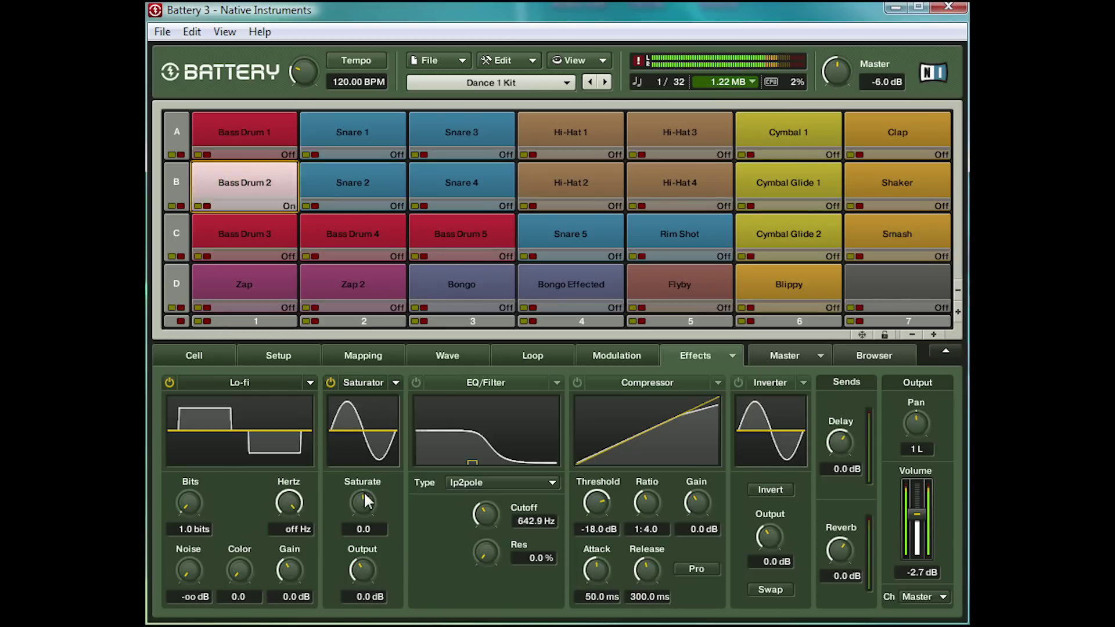
pyautogui.moveTo(364, 491); pyautogui.dragTo(394, 428)
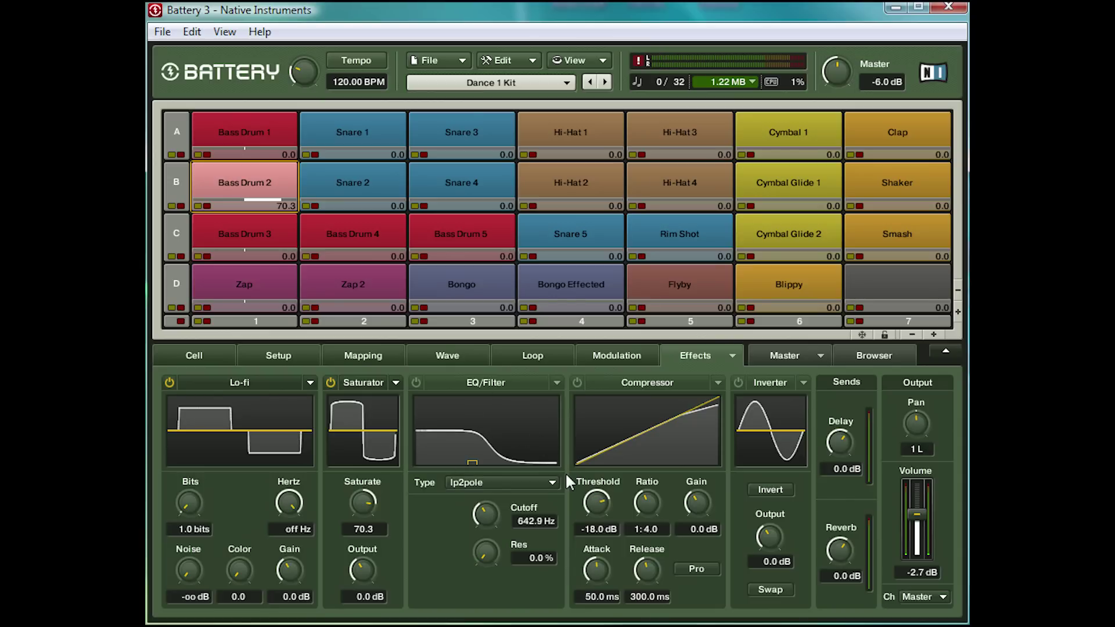
# Load Dance 2 Kit and try three factory effects presets on Bass Drum 1, ending on 2-band EQ
pyautogui.click(732, 355)
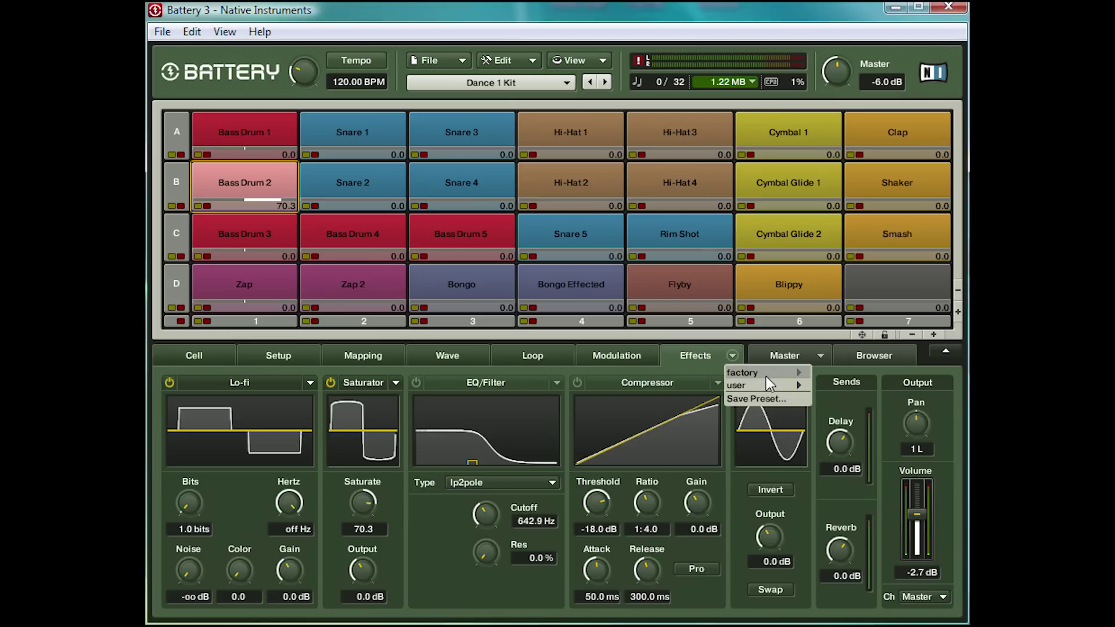
pyautogui.click(604, 82)
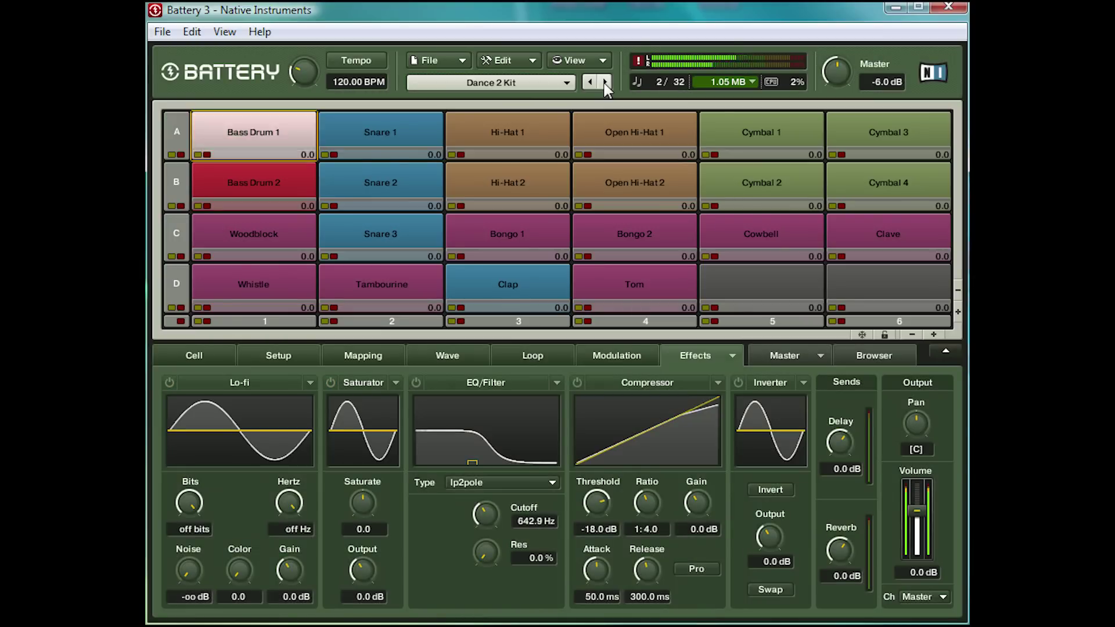
pyautogui.click(735, 356)
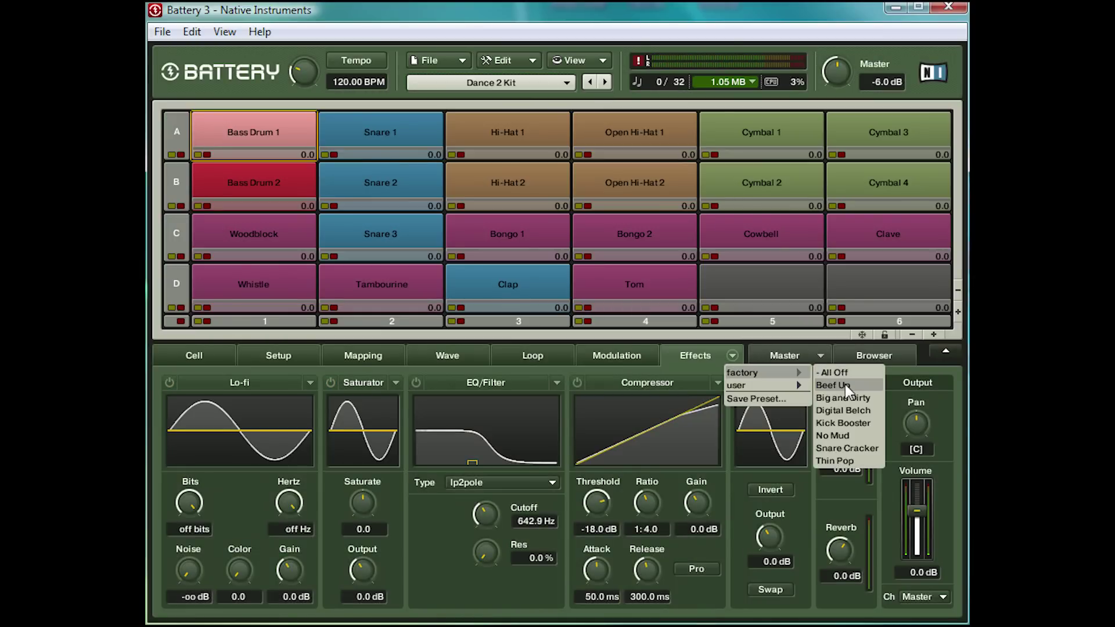
pyautogui.click(844, 385)
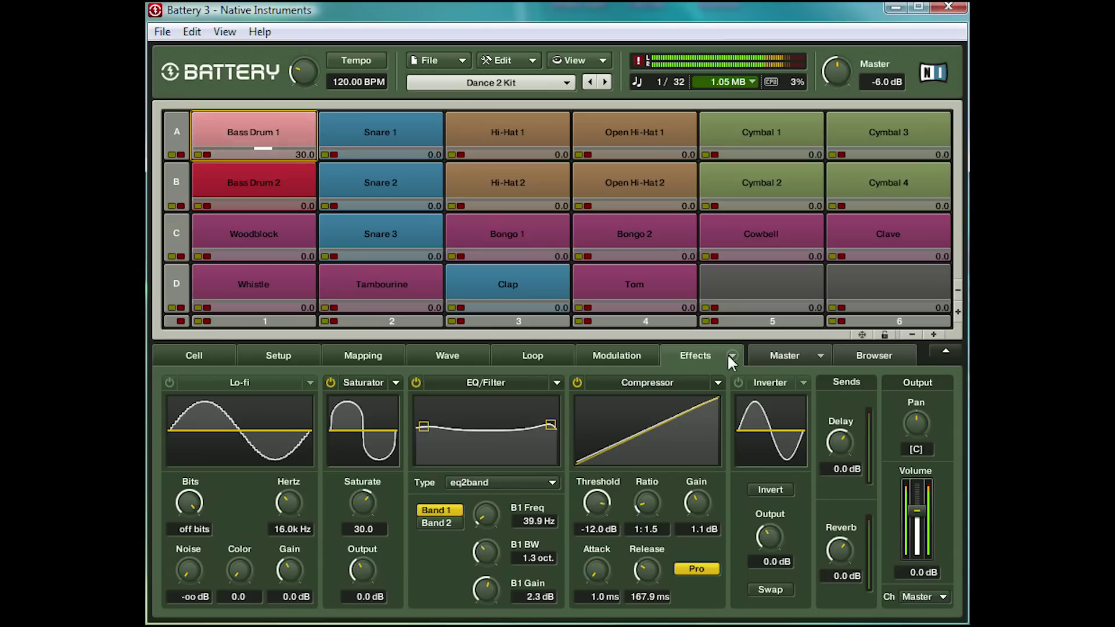
pyautogui.click(730, 354)
pyautogui.click(843, 397)
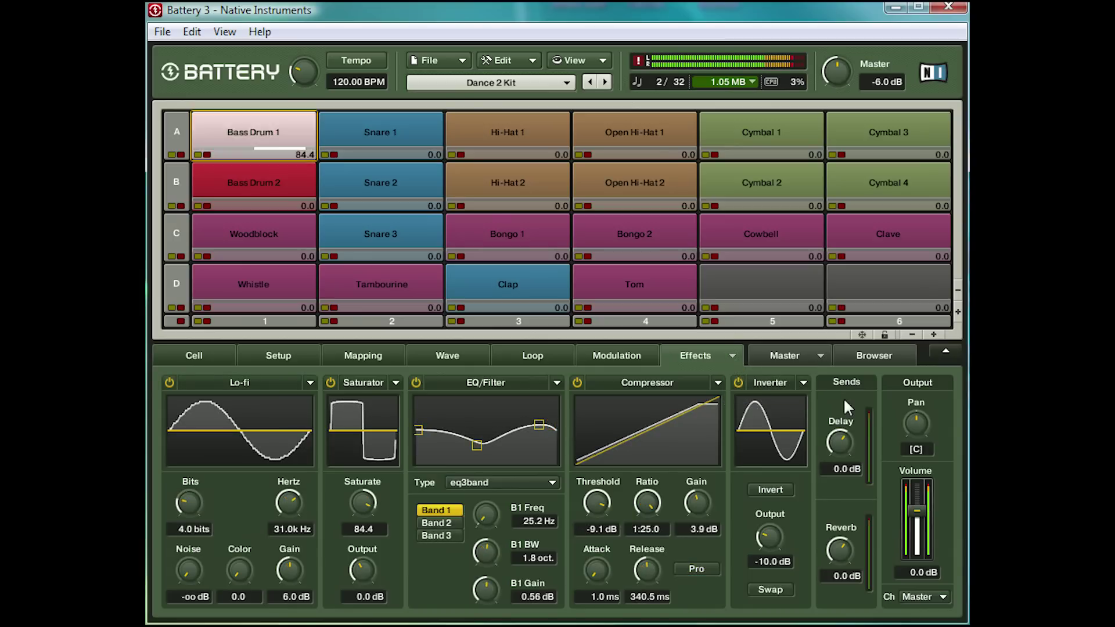
pyautogui.click(732, 355)
pyautogui.click(834, 405)
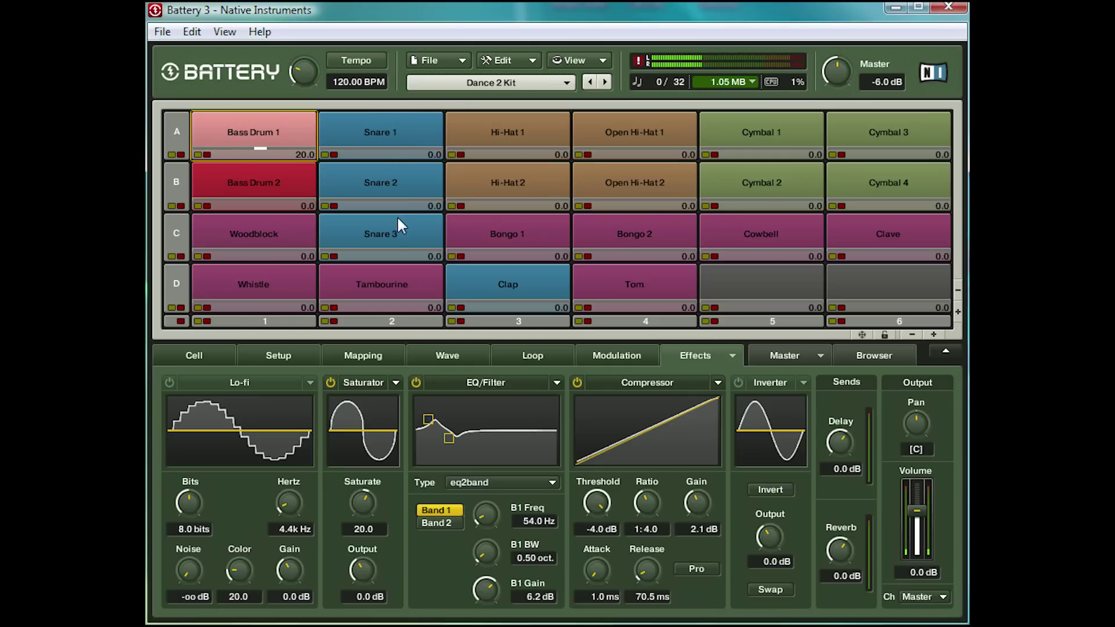
# Learn C#1 as Snare 1's trigger key, then compare it with Snare 3
pyautogui.click(383, 123)
pyautogui.click(187, 365)
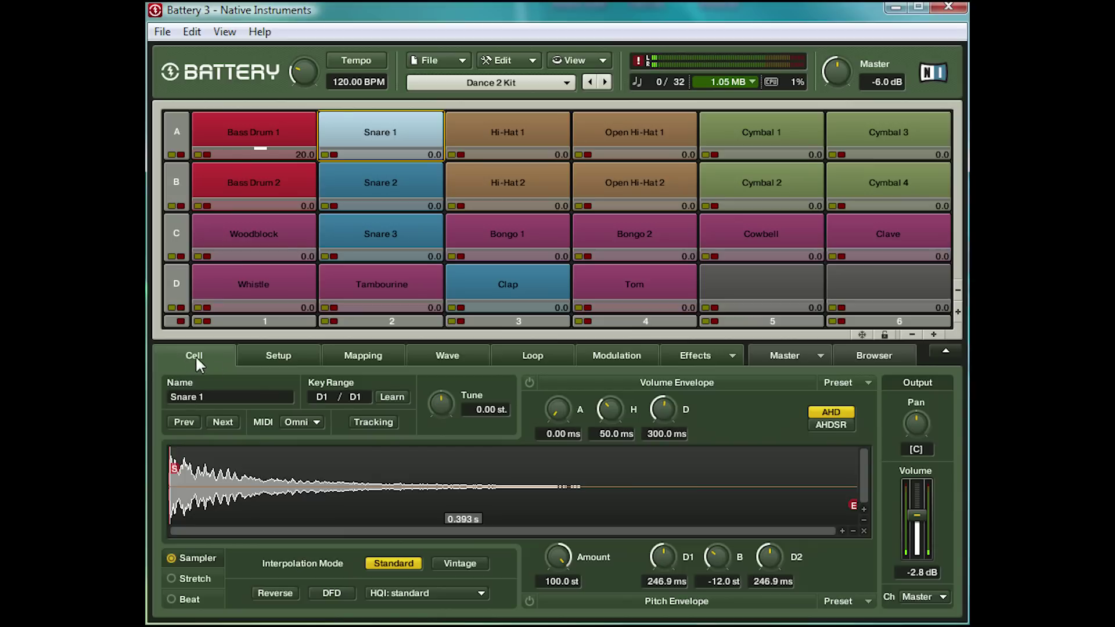
pyautogui.click(402, 397)
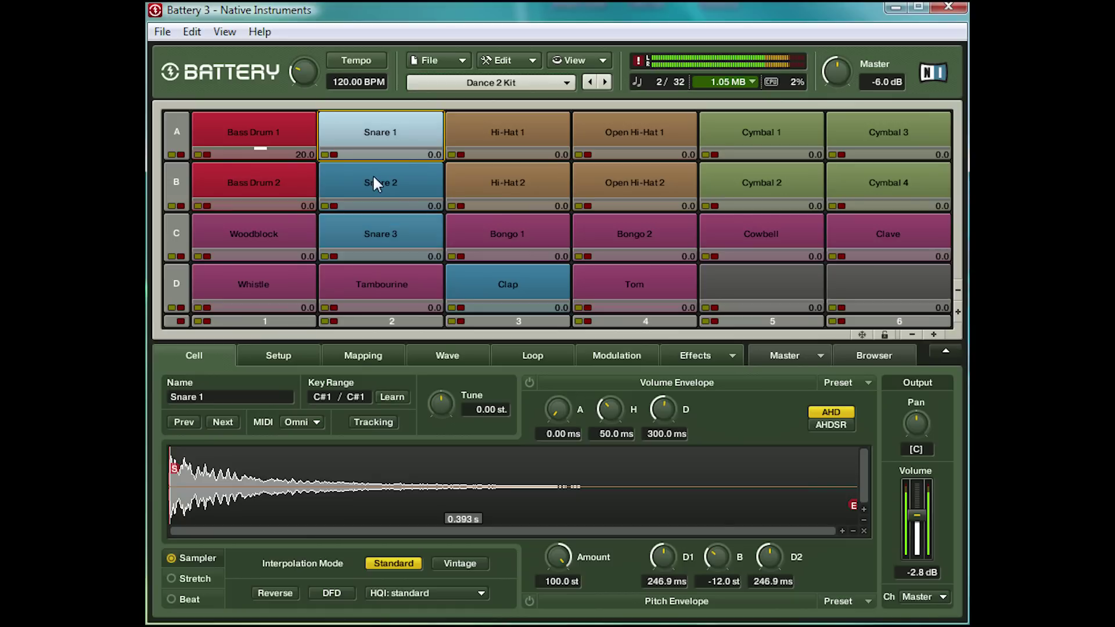
pyautogui.click(375, 228)
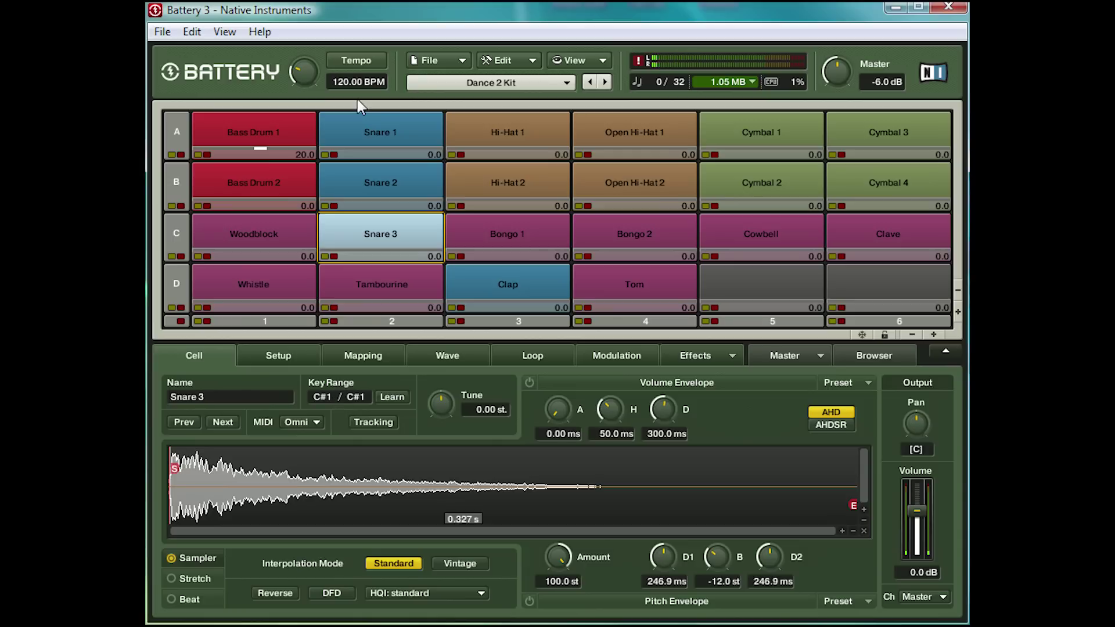
pyautogui.click(358, 116)
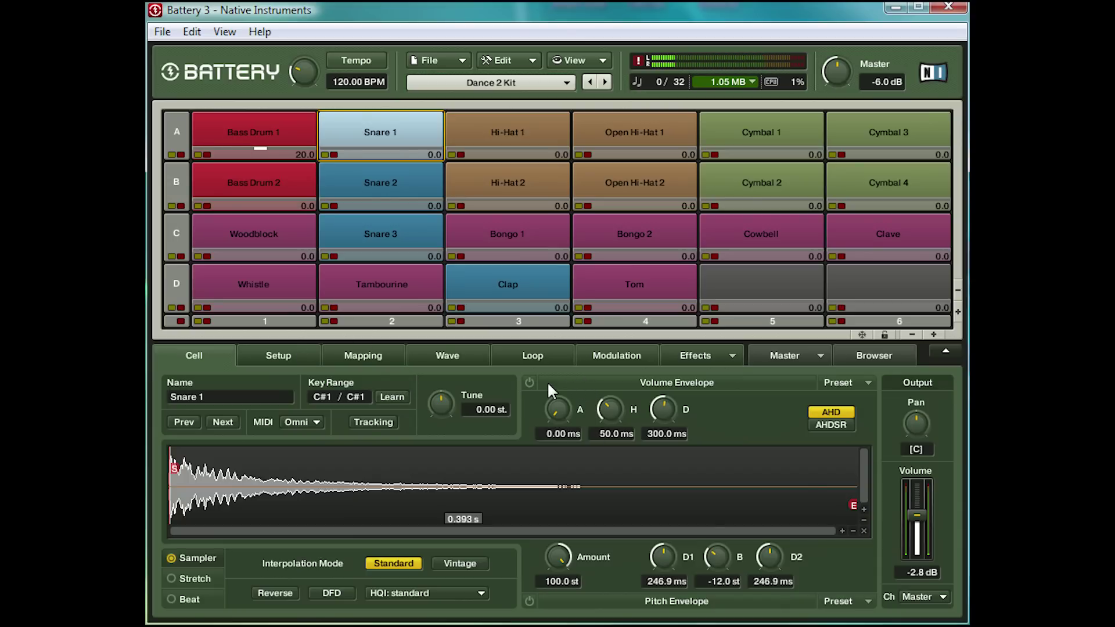
# Enable the volume envelope on Snare 1 and Bass Drum 1, trying a longer attack before resetting it to 0 ms
pyautogui.click(529, 382)
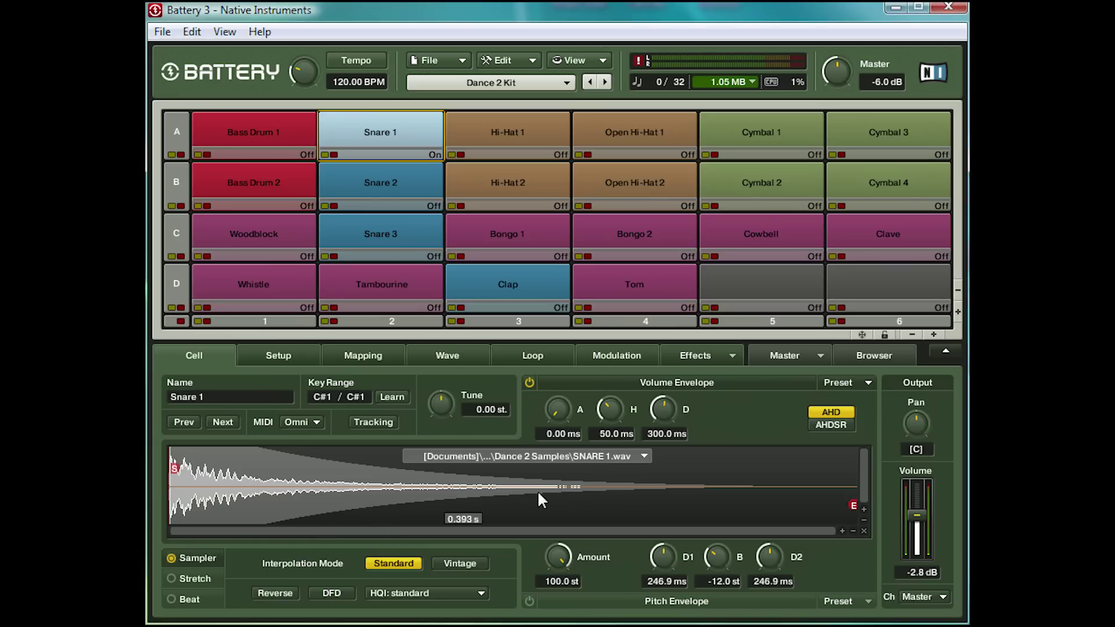
pyautogui.click(281, 137)
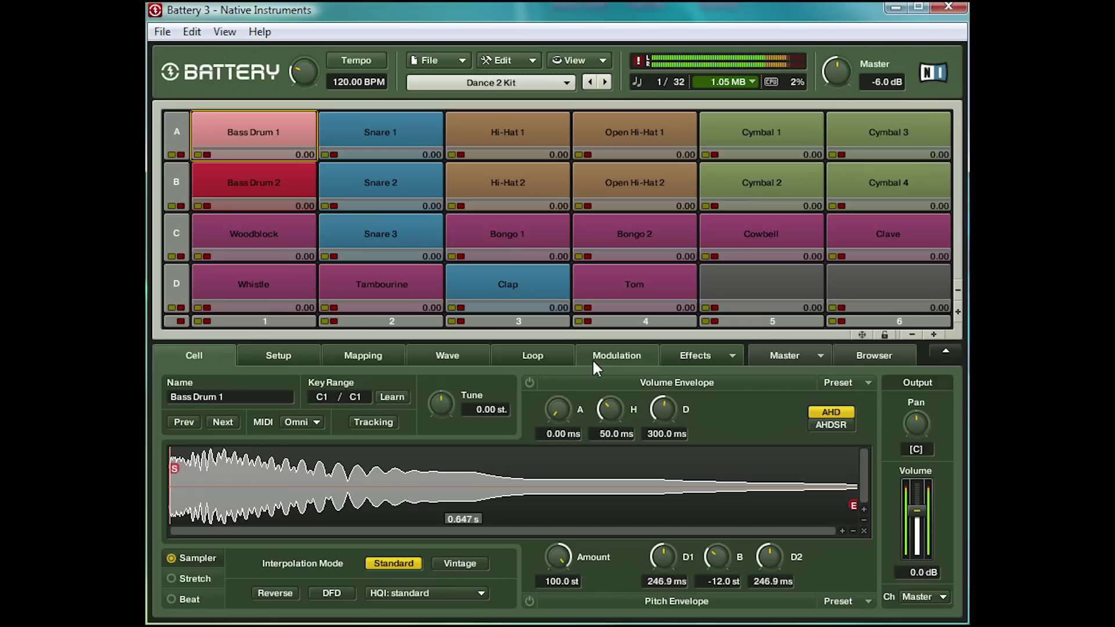
pyautogui.click(529, 382)
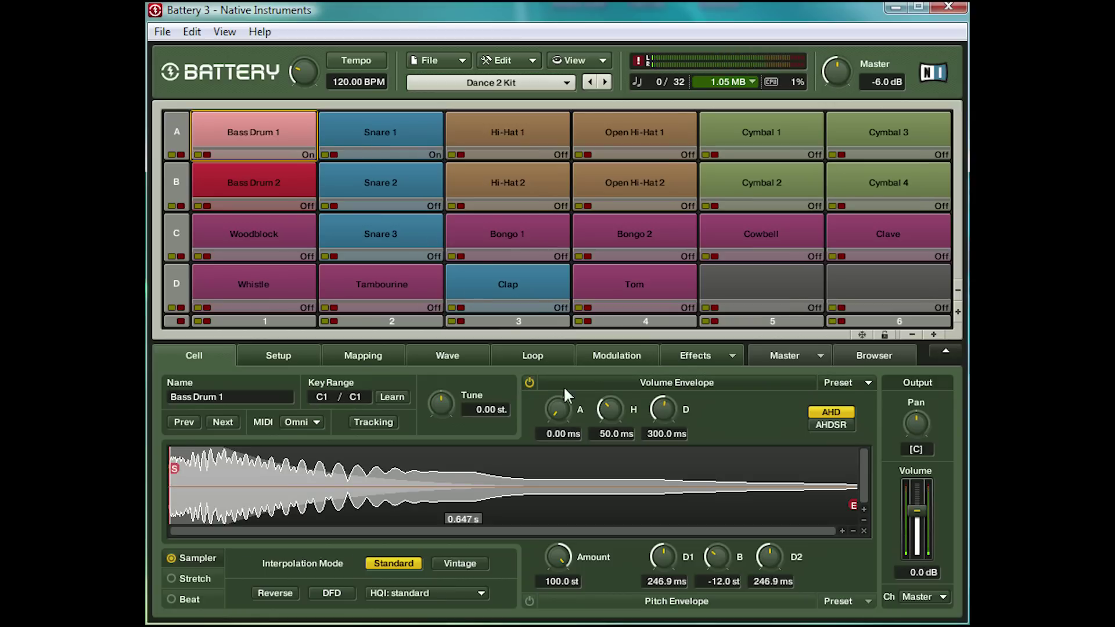
pyautogui.moveTo(567, 412)
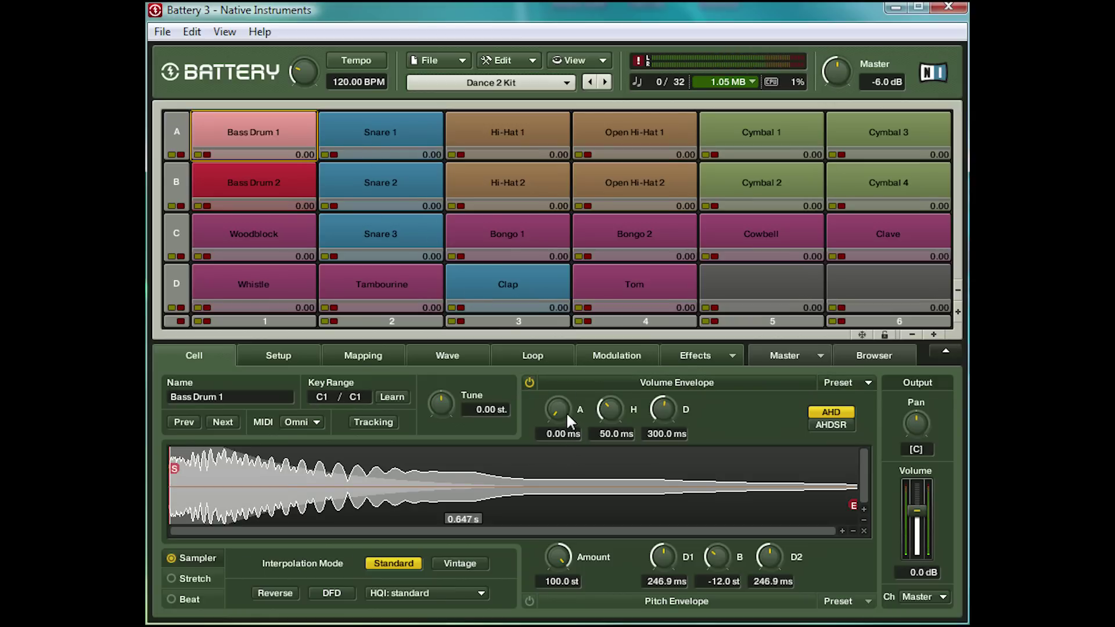
pyautogui.moveTo(566, 412); pyautogui.dragTo(594, 319)
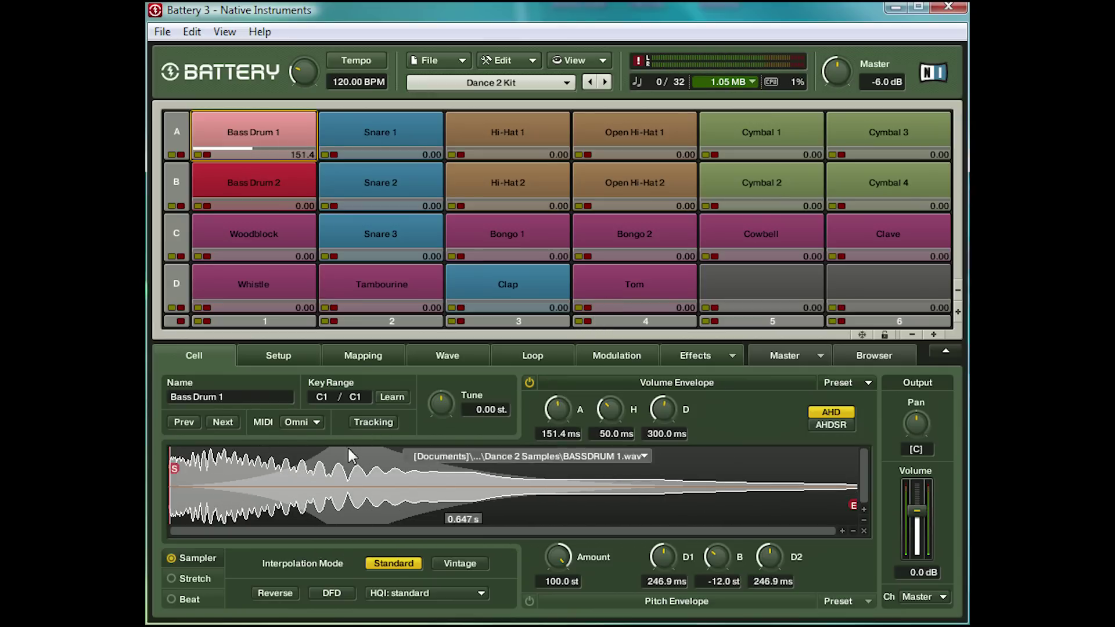
pyautogui.moveTo(559, 401); pyautogui.dragTo(538, 528)
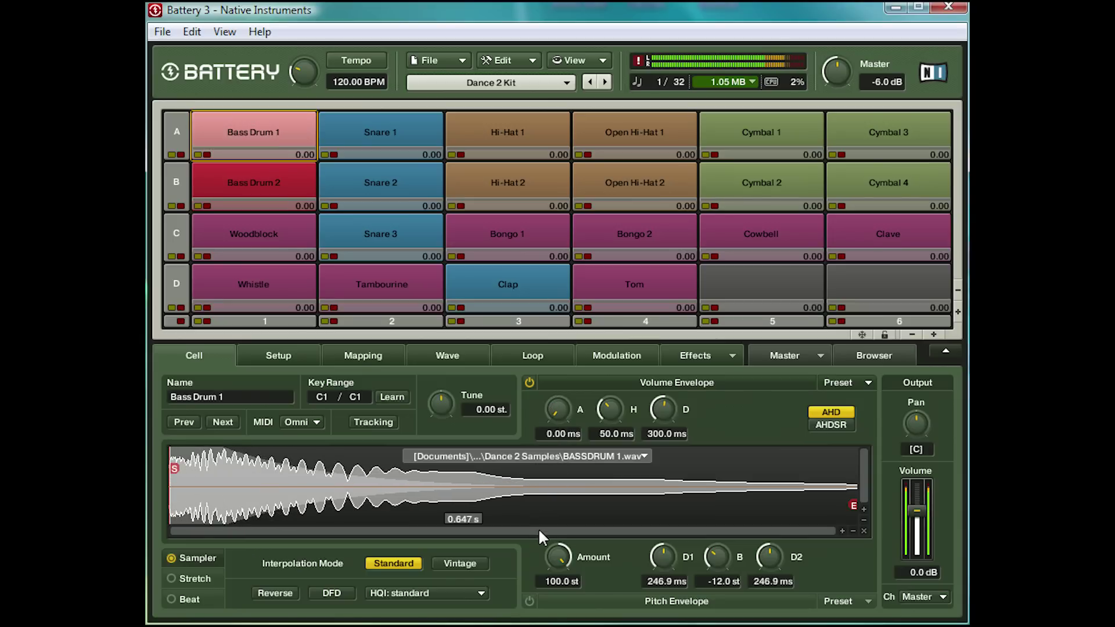
# Enable Bass Drum 1's pitch envelope with 14.7 st amount and a 19.6 ms D1 decay
pyautogui.click(529, 602)
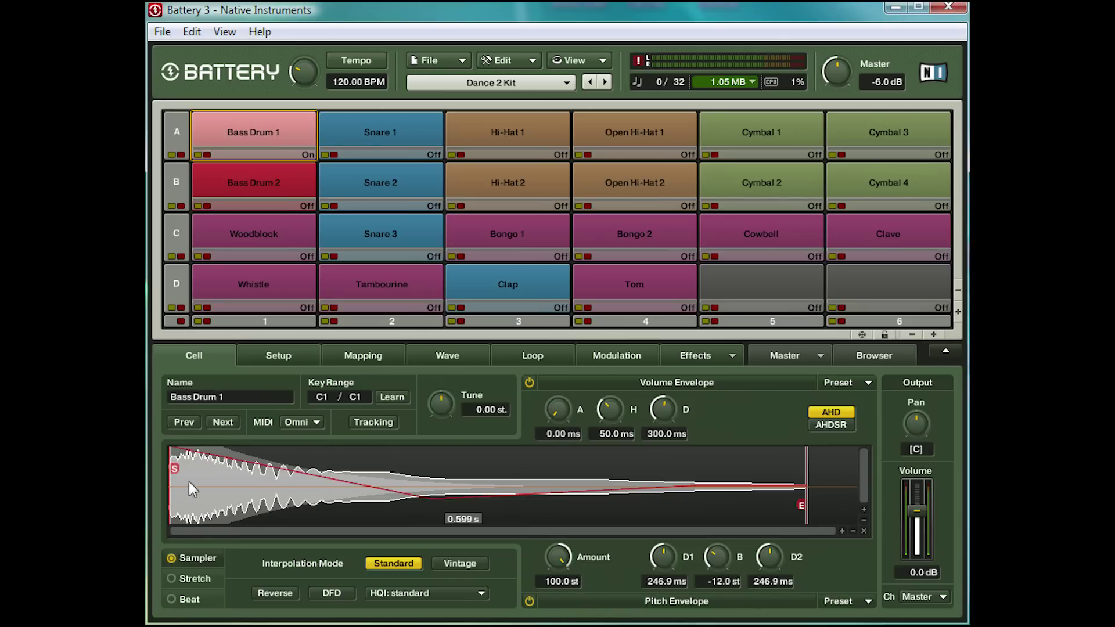
pyautogui.click(222, 496)
pyautogui.moveTo(552, 557); pyautogui.dragTo(537, 618)
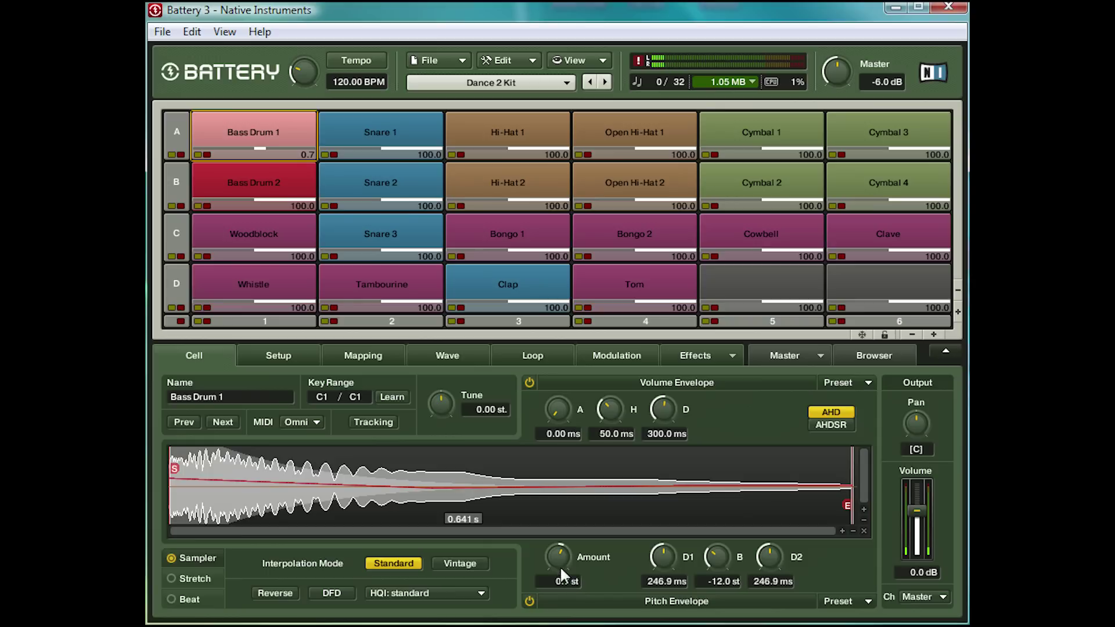
pyautogui.moveTo(560, 565); pyautogui.dragTo(601, 531)
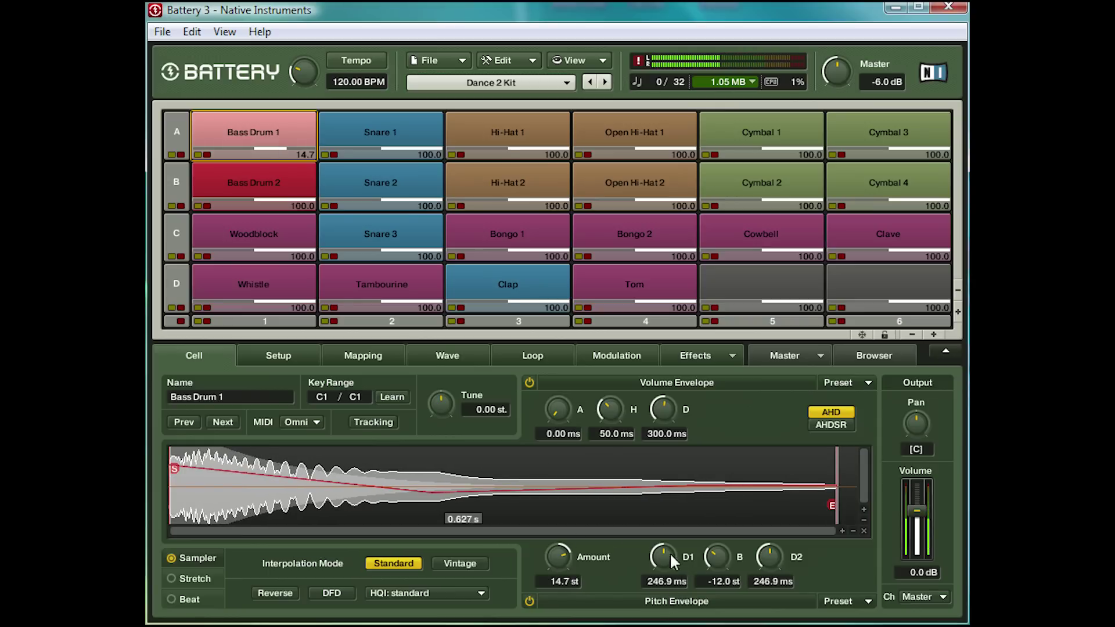
pyautogui.moveTo(670, 552); pyautogui.dragTo(678, 500)
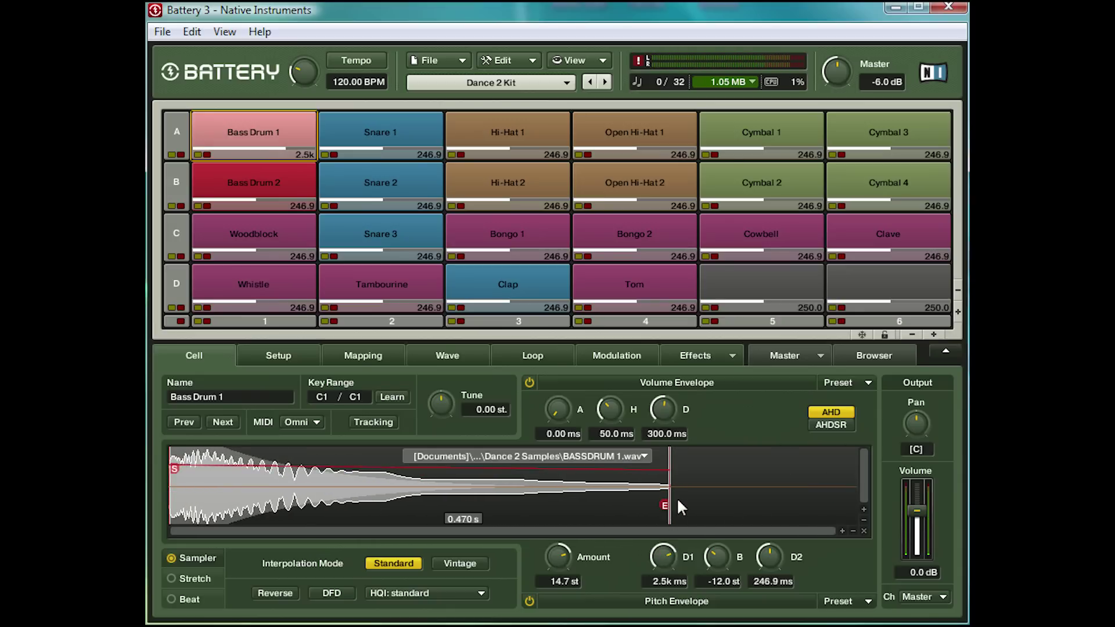
pyautogui.moveTo(677, 497); pyautogui.dragTo(653, 577)
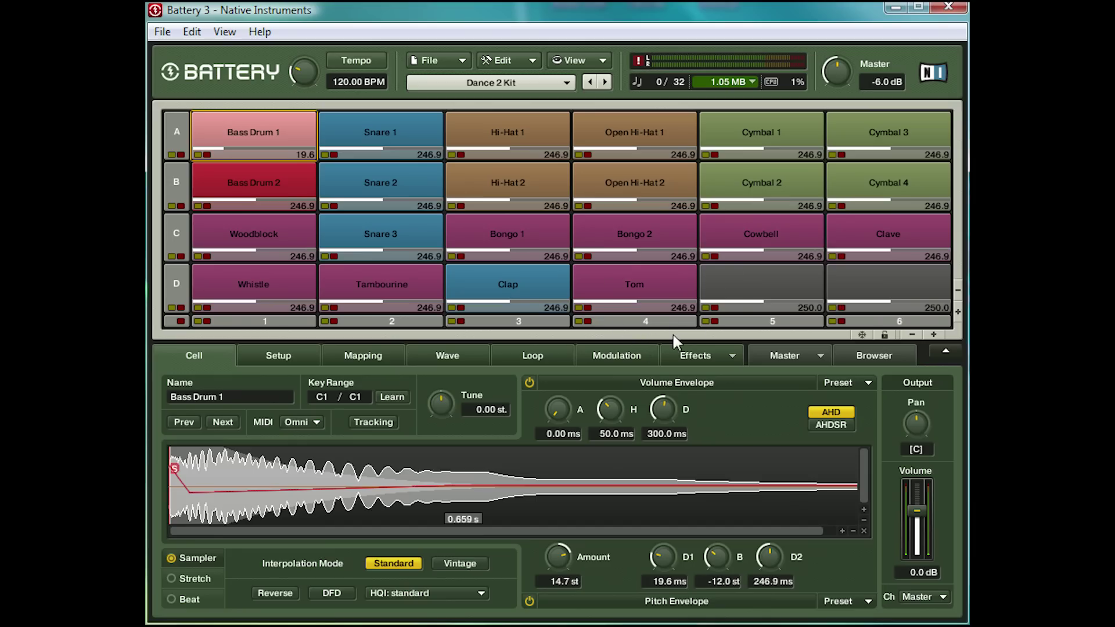
# Load the D'n'B Kit from 04 - Electronic Kits in the kit list
pyautogui.click(562, 82)
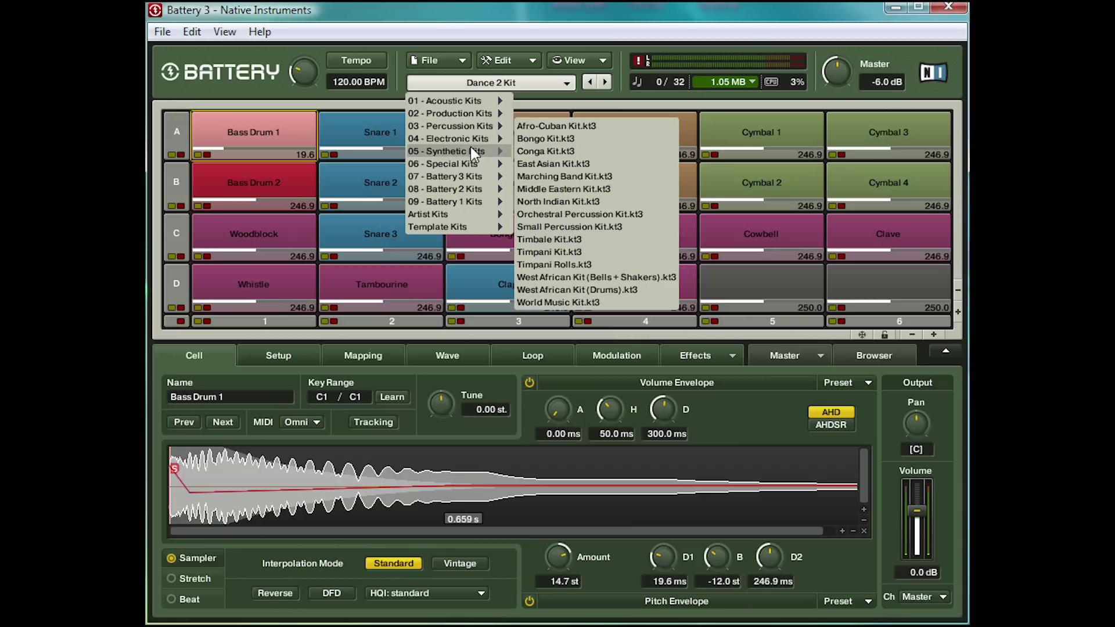
pyautogui.moveTo(473, 163)
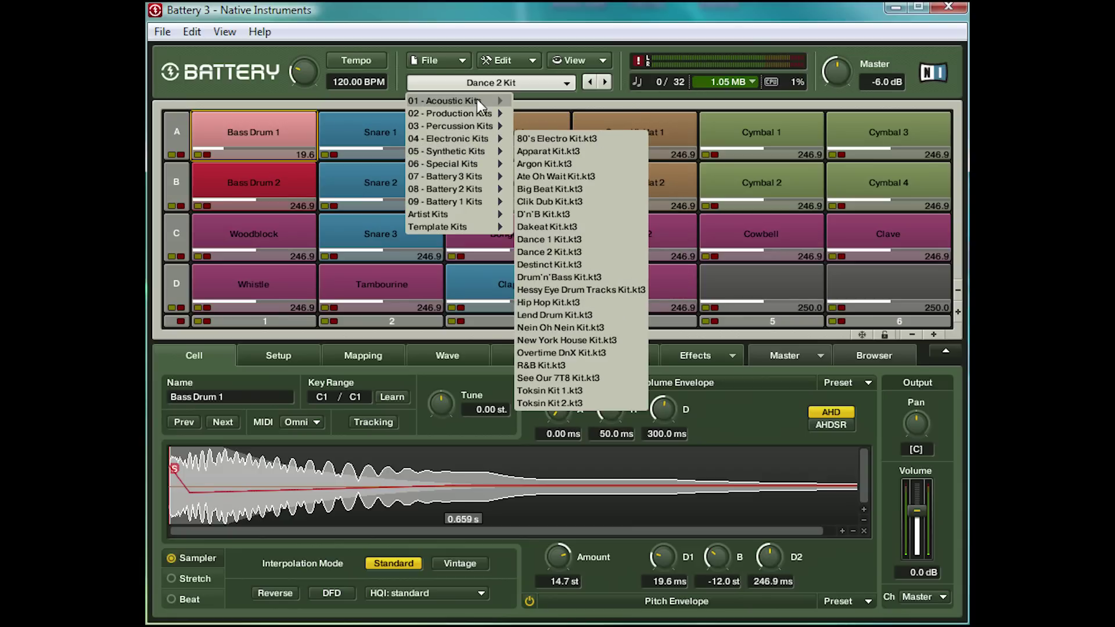
pyautogui.moveTo(477, 100)
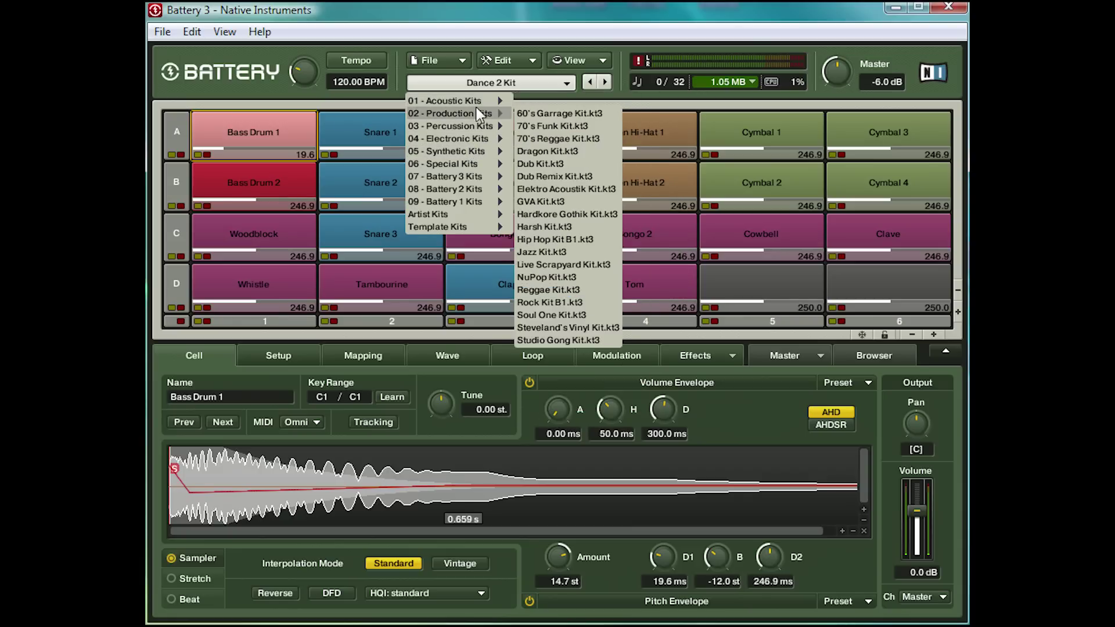
pyautogui.moveTo(470, 138)
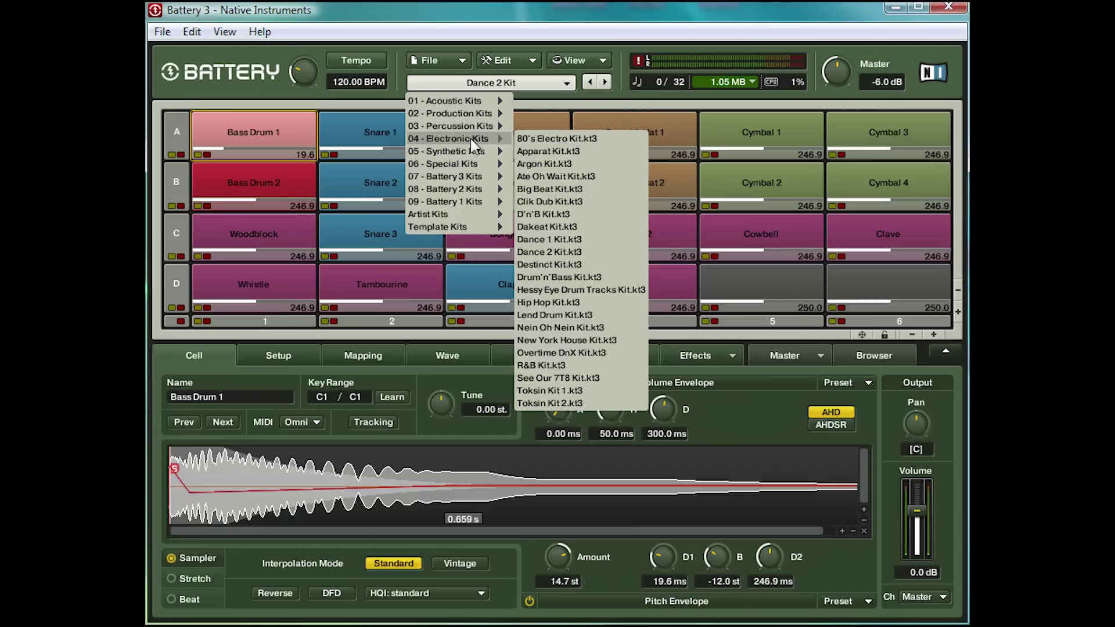
pyautogui.click(543, 214)
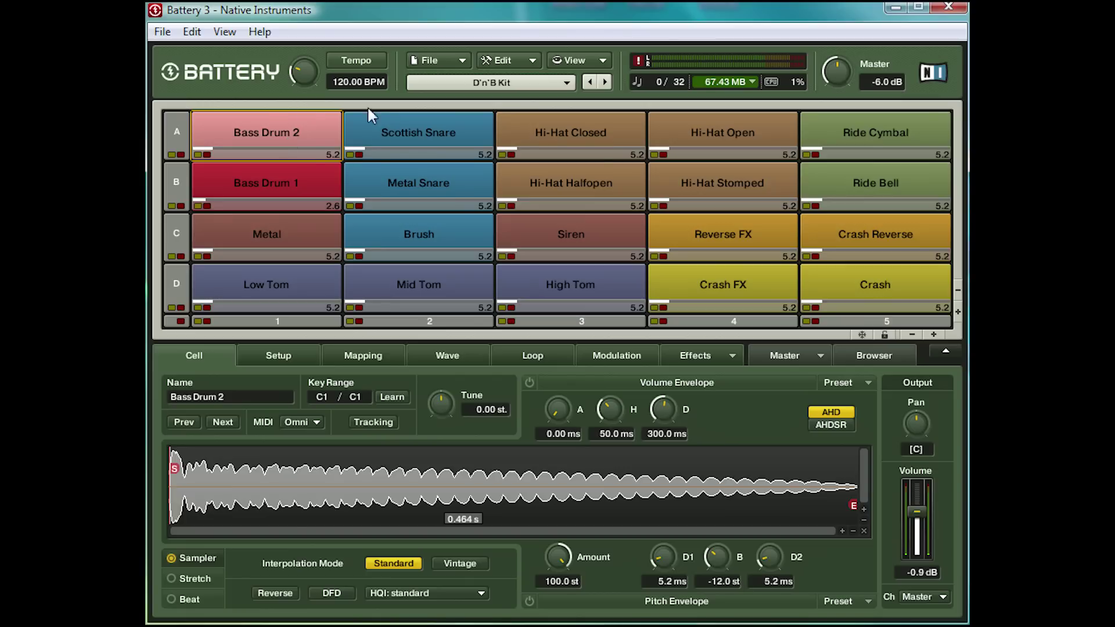
# Audition the Bass Drum 2, Siren, Brush, Metal and Crash FX pads
pyautogui.click(281, 130)
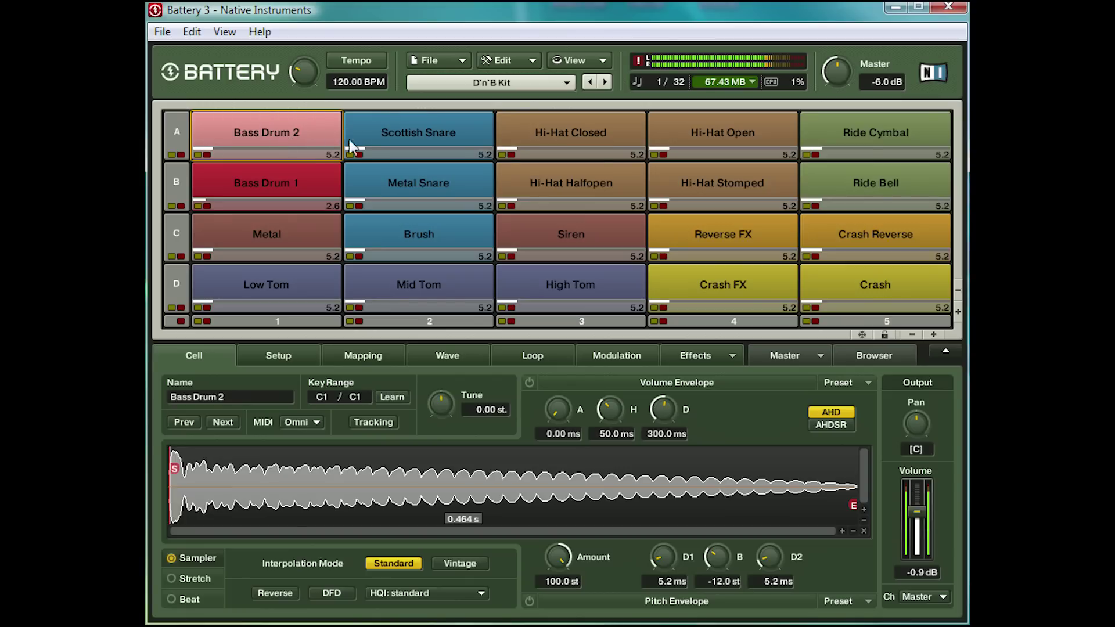
pyautogui.click(572, 232)
pyautogui.click(411, 232)
pyautogui.click(288, 237)
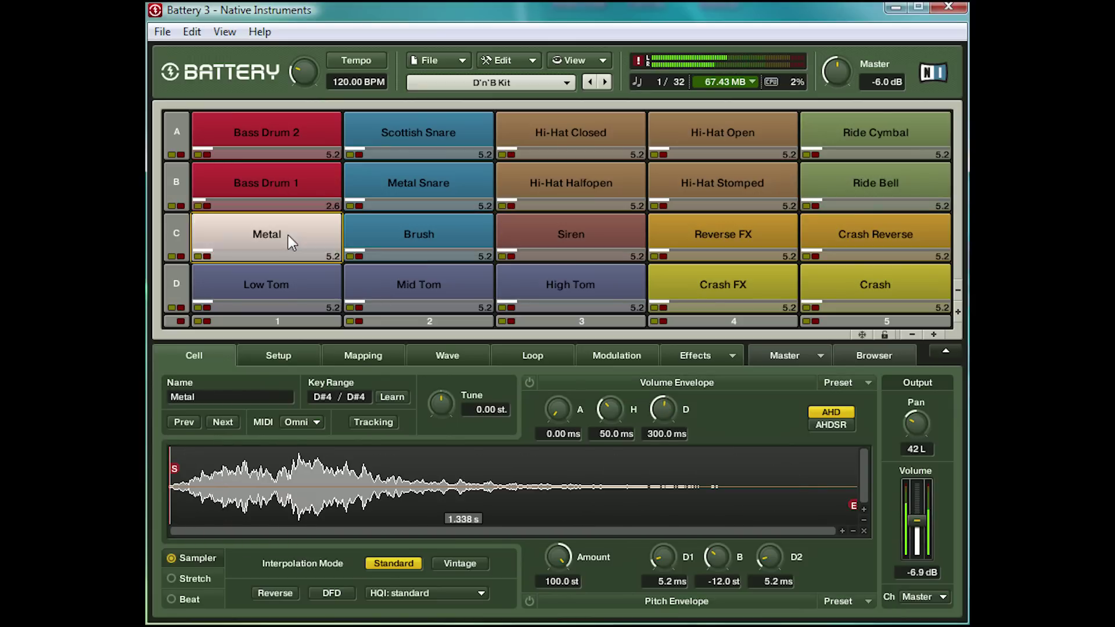
pyautogui.click(714, 284)
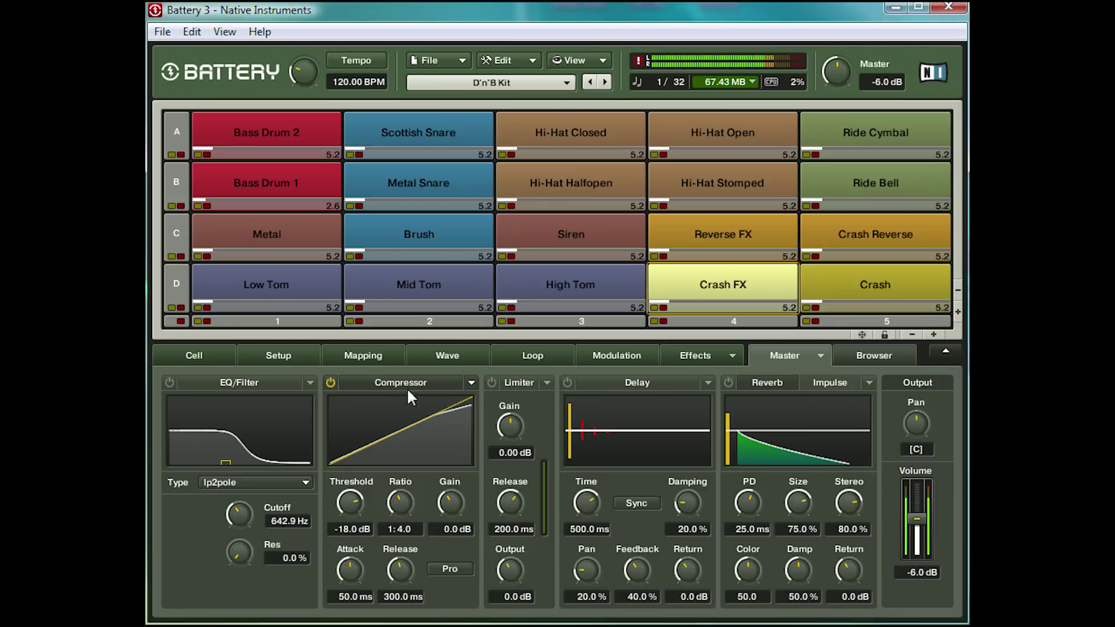
# Load a factory master Compressor preset, then set gain to 16.5 dB and threshold to -28.9 dB
pyautogui.click(470, 382)
pyautogui.moveTo(545, 402)
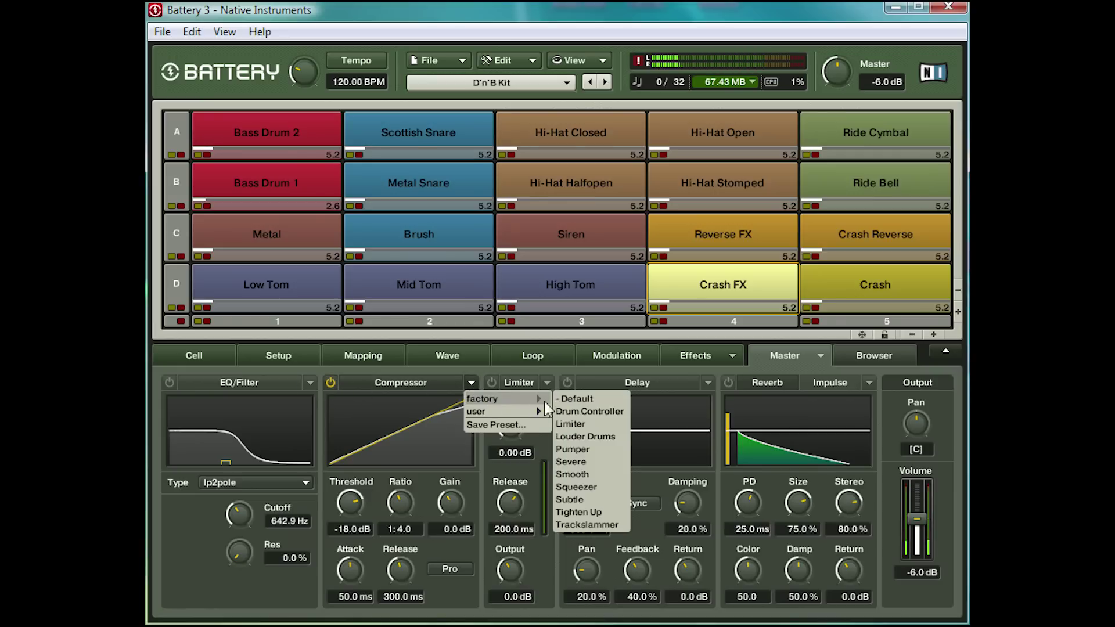
pyautogui.click(572, 424)
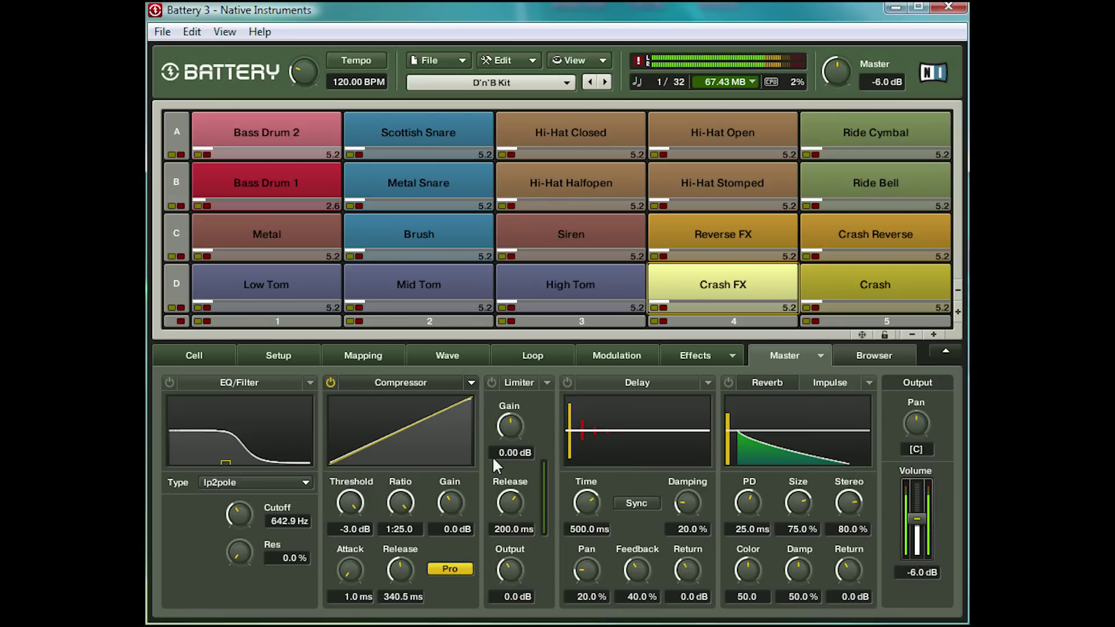
pyautogui.moveTo(452, 492); pyautogui.dragTo(482, 433)
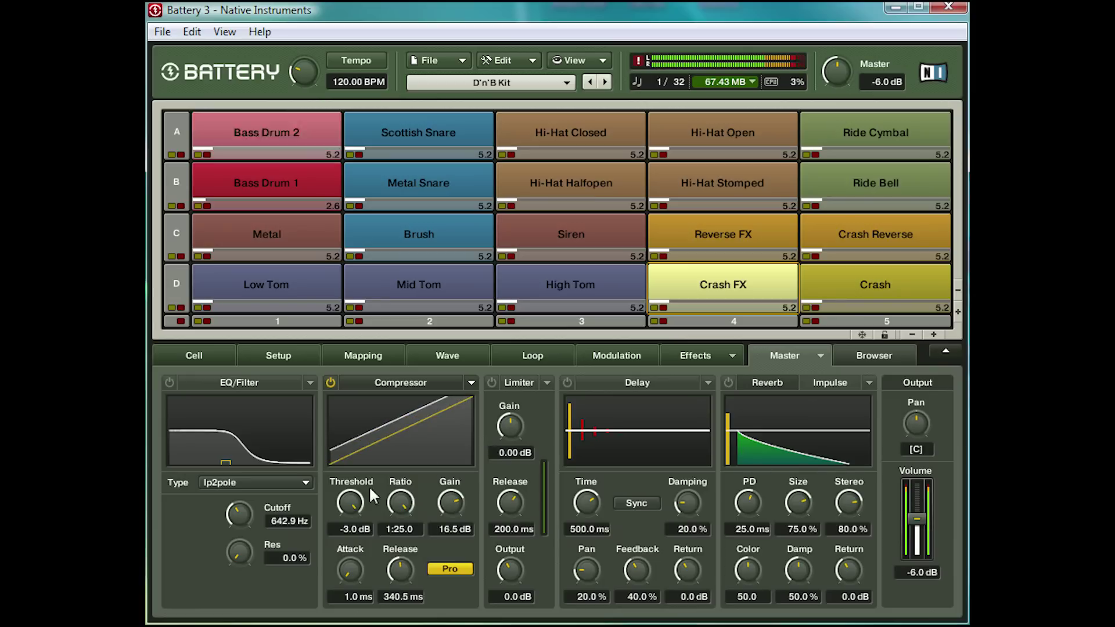
pyautogui.moveTo(355, 502); pyautogui.dragTo(347, 542)
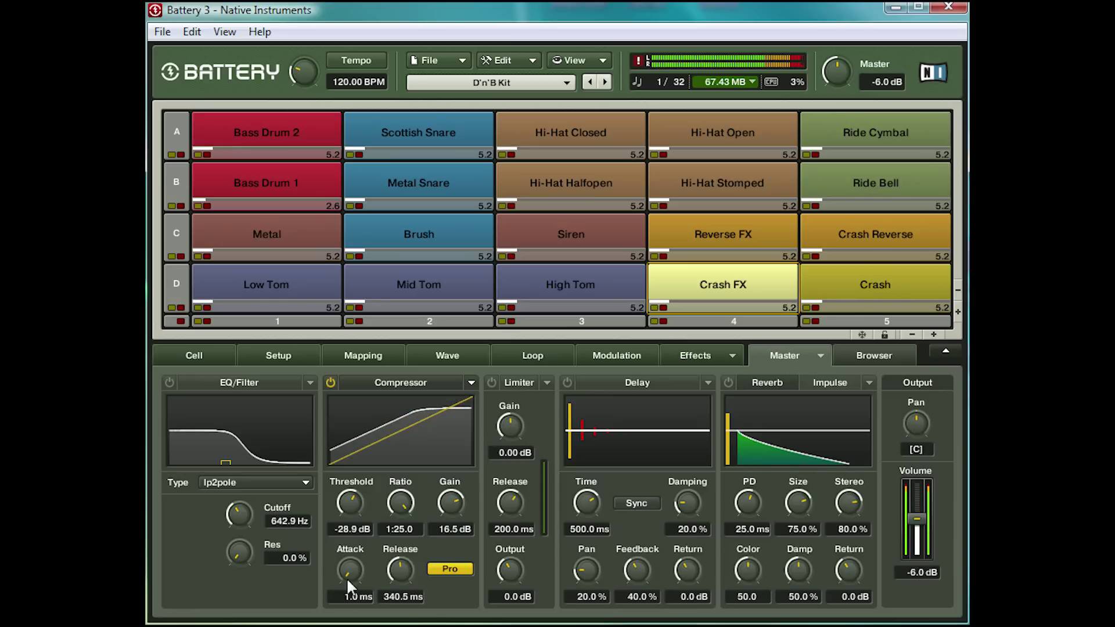
# Load a kit from the list, step to the next one, and audition Rattle, Slam Snare and Hardnok 2
pyautogui.click(570, 82)
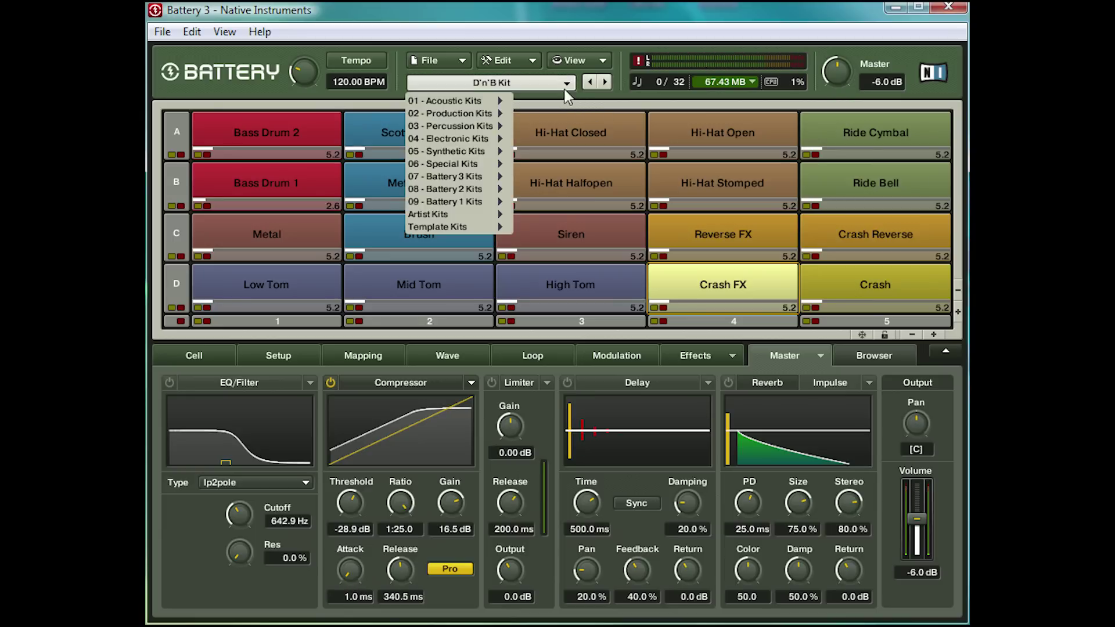
pyautogui.click(562, 124)
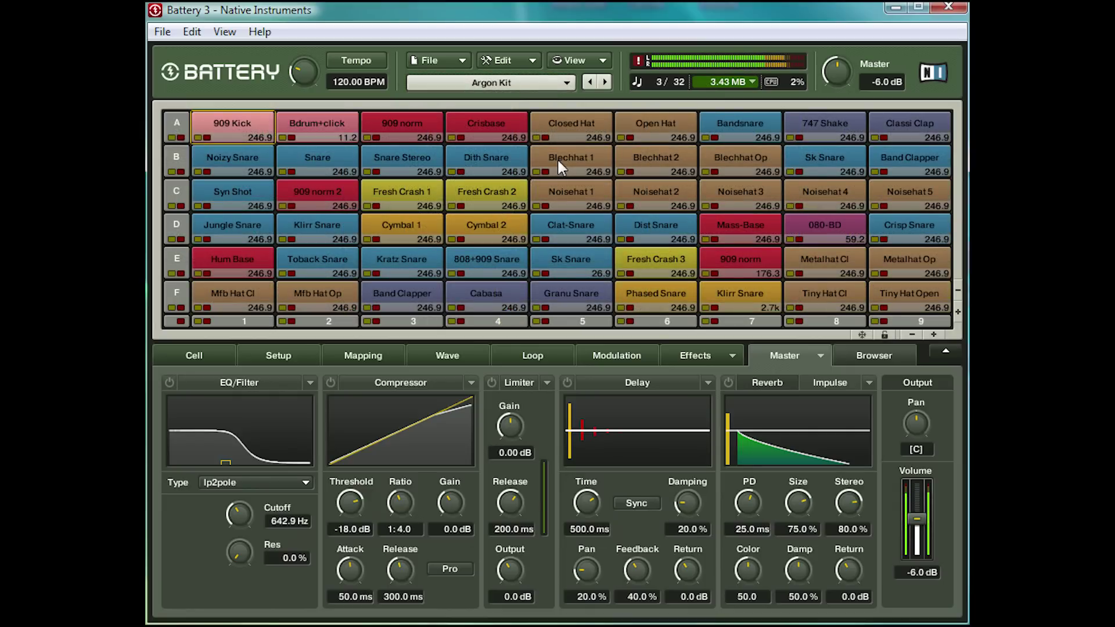
pyautogui.click(604, 82)
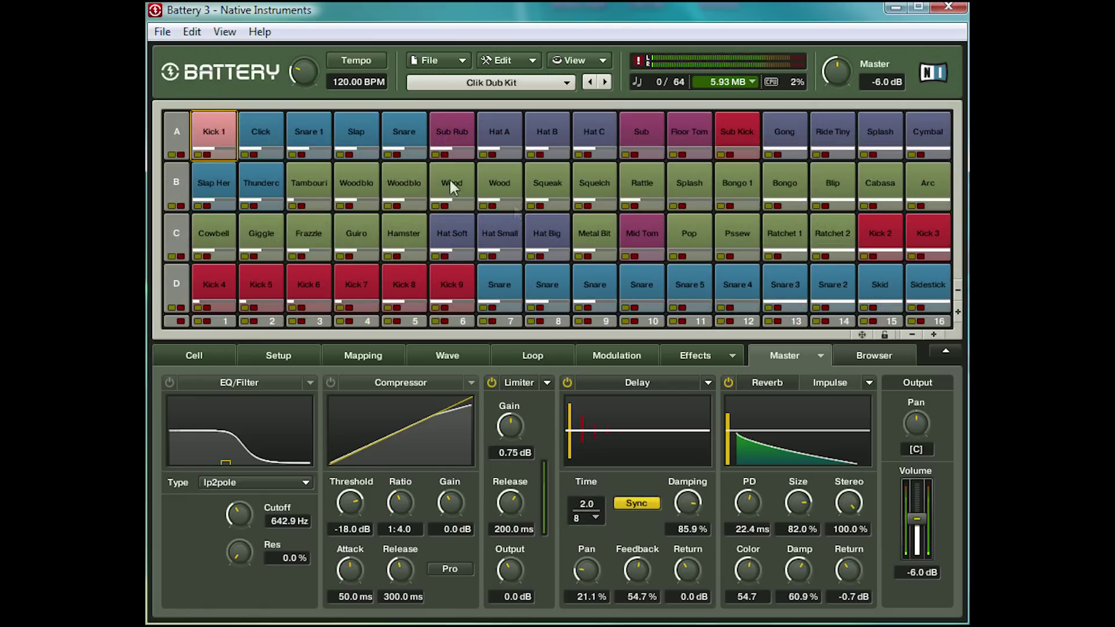
pyautogui.click(634, 180)
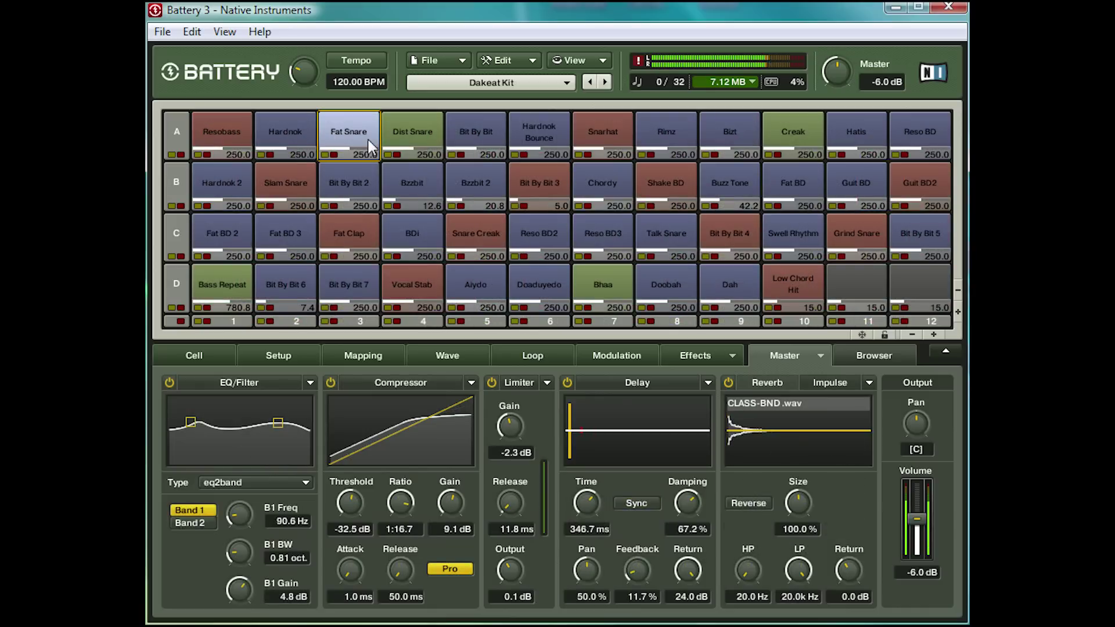
pyautogui.click(273, 187)
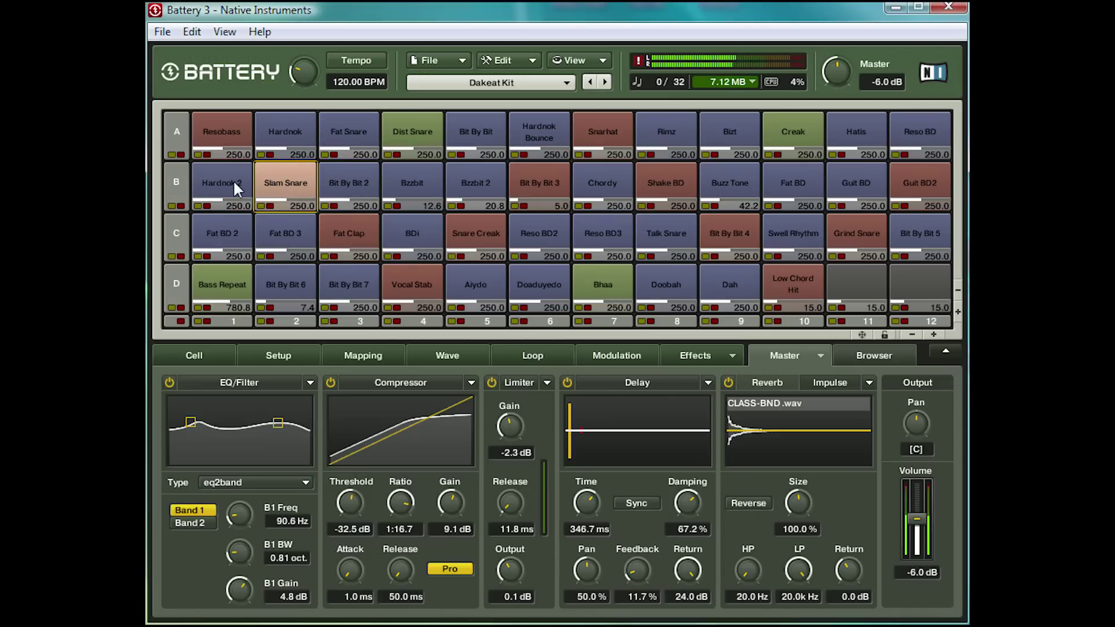
pyautogui.click(265, 187)
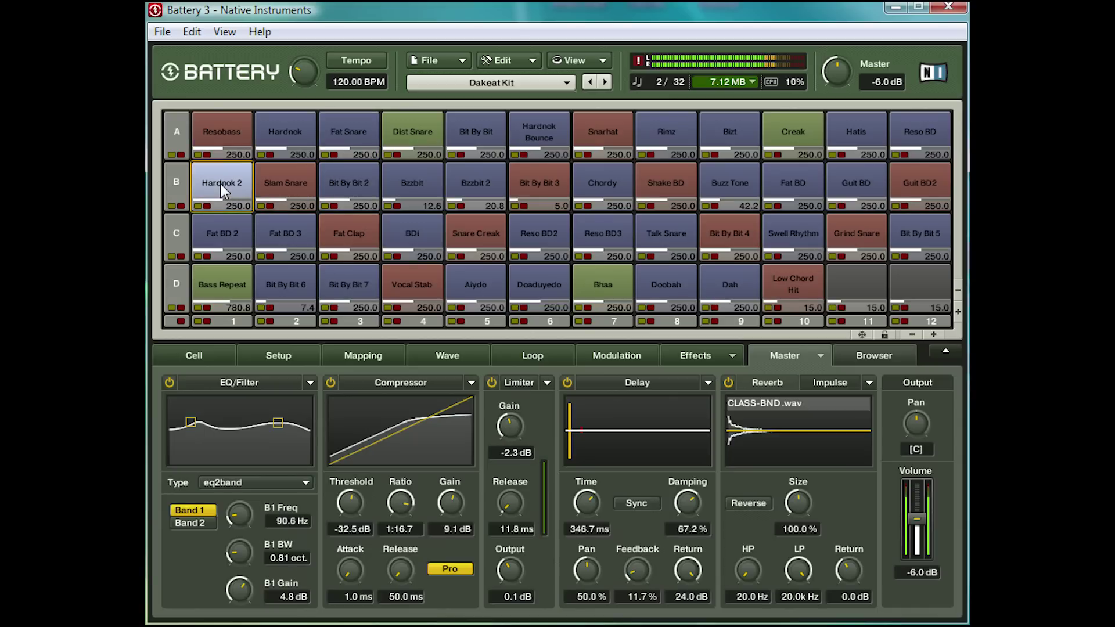
# Step forward through Destinct Kit until the Multi Mic Kit is loaded
pyautogui.click(605, 82)
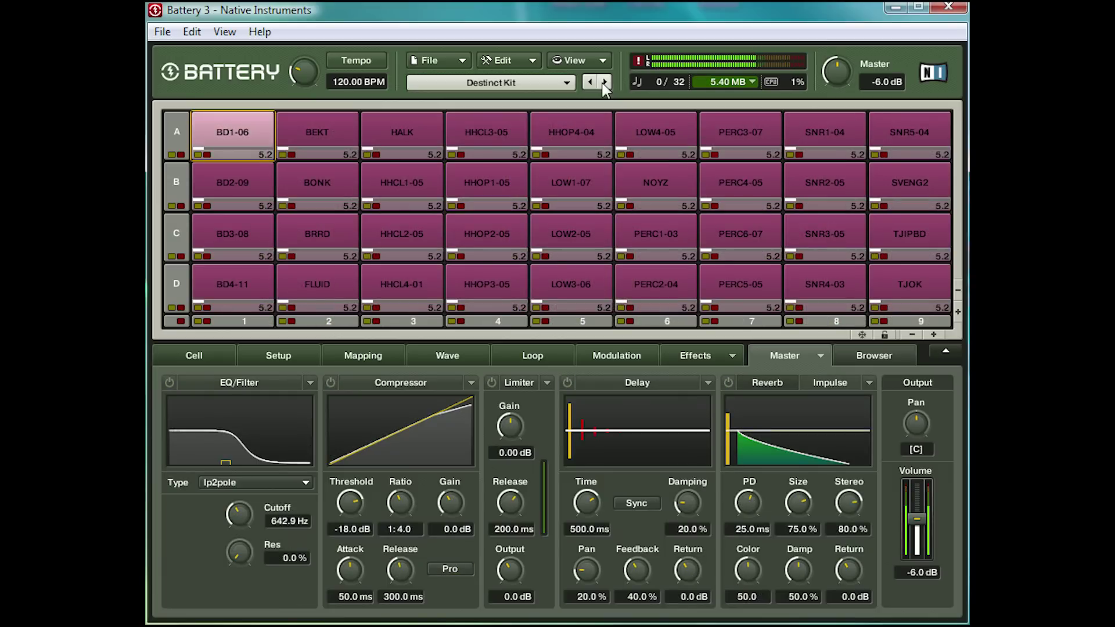
pyautogui.click(606, 82)
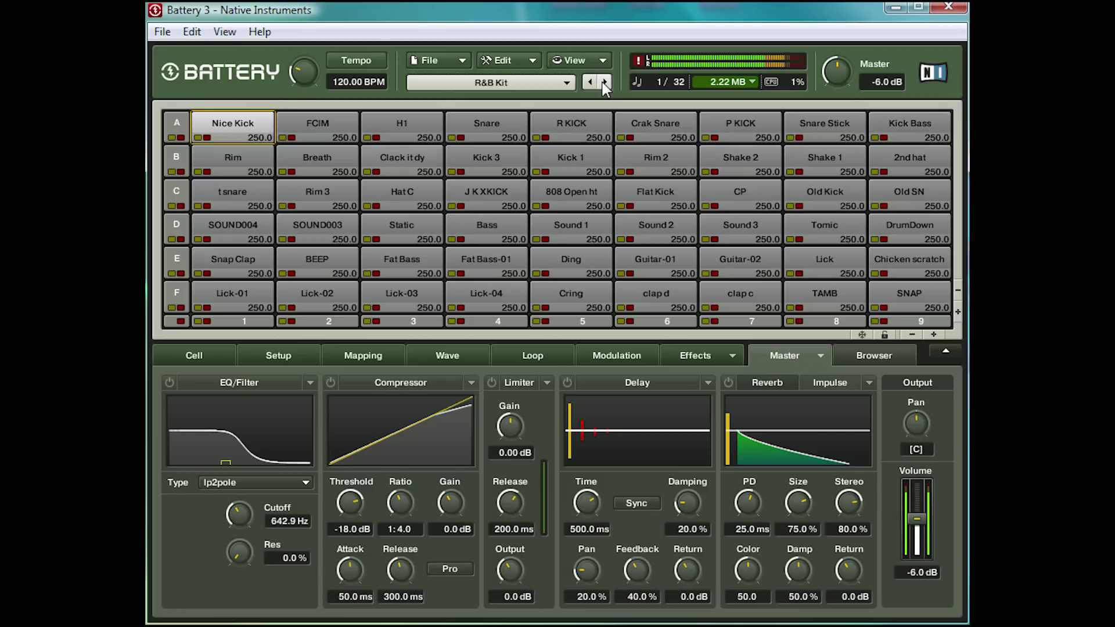
pyautogui.click(605, 83)
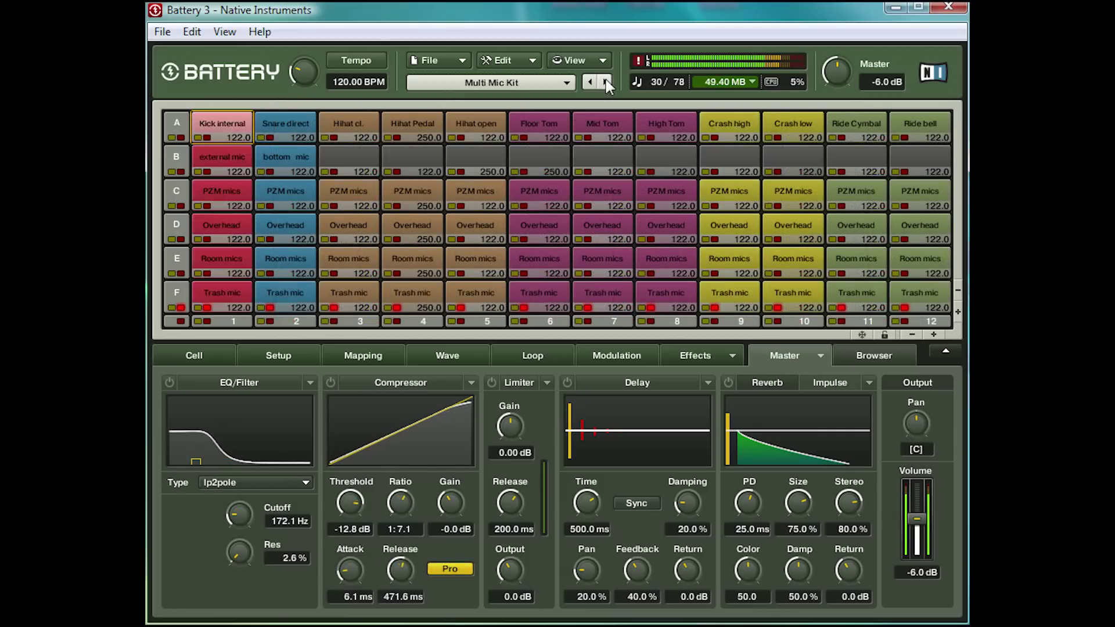